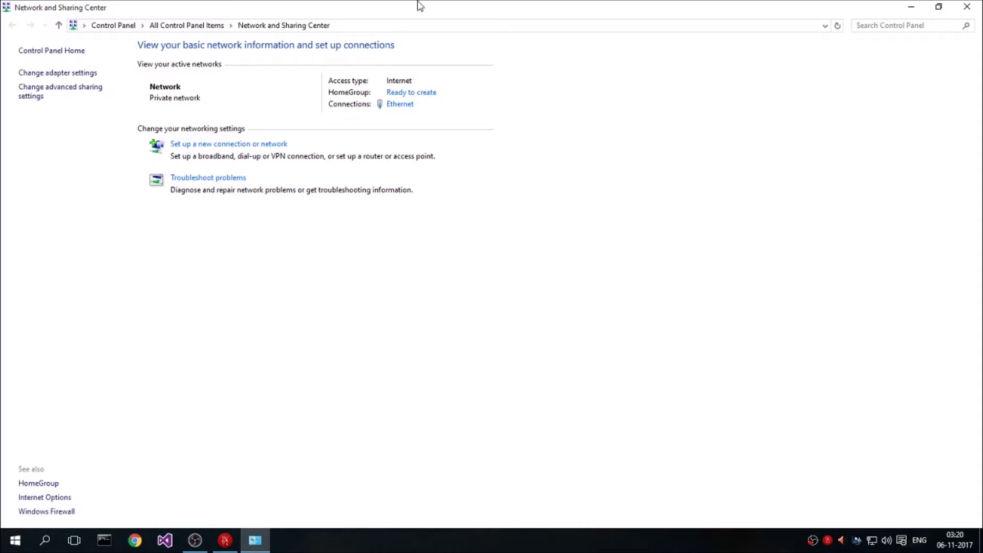
# Browse the ADMIN computer's shared folders under Network in File Explorer, then close that window
pyautogui.moveTo(420, 5)
pyautogui.mouseDown()
pyautogui.moveTo(423, 83)
pyautogui.moveTo(419, 2)
pyautogui.mouseUp()
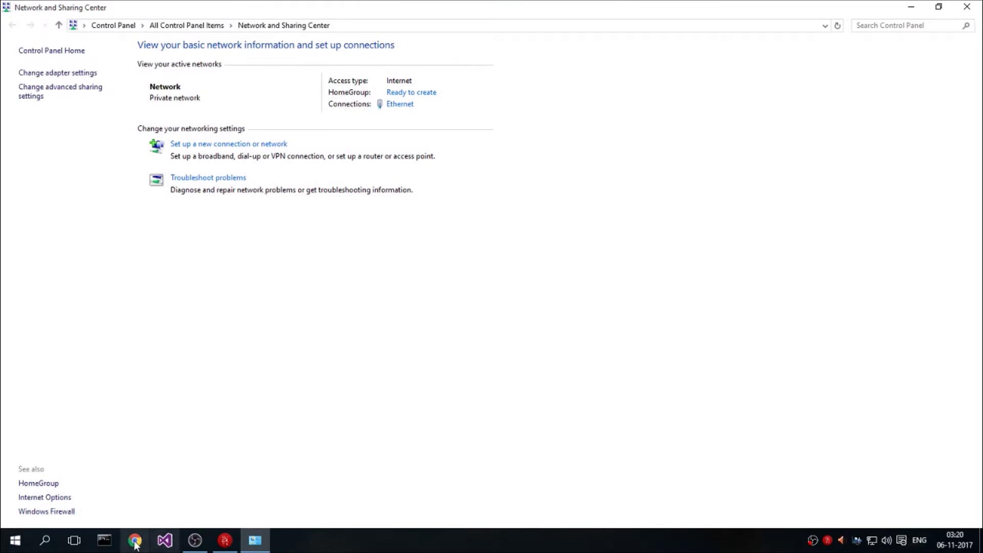
pyautogui.press('super+e')
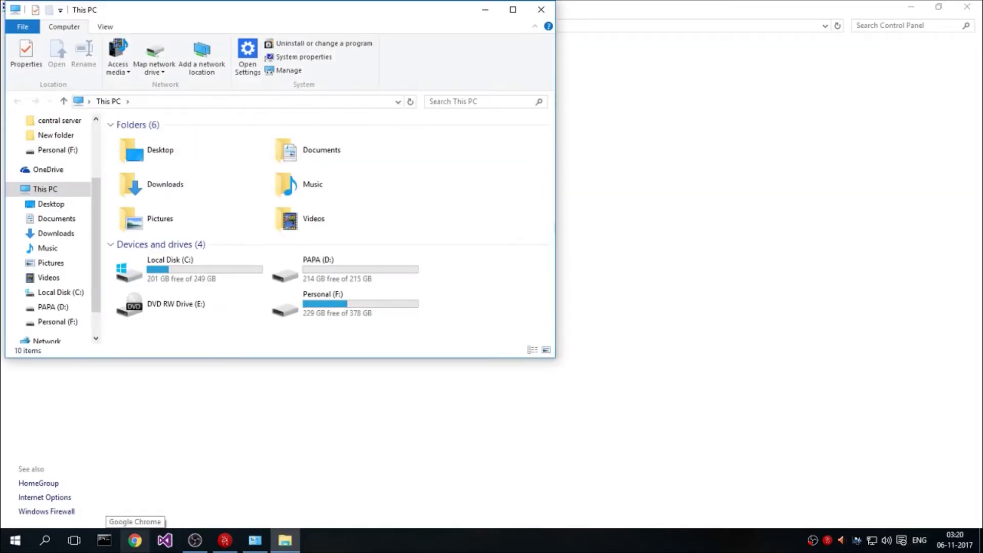
pyautogui.scroll(-1, 31, 284)
pyautogui.click(44, 298)
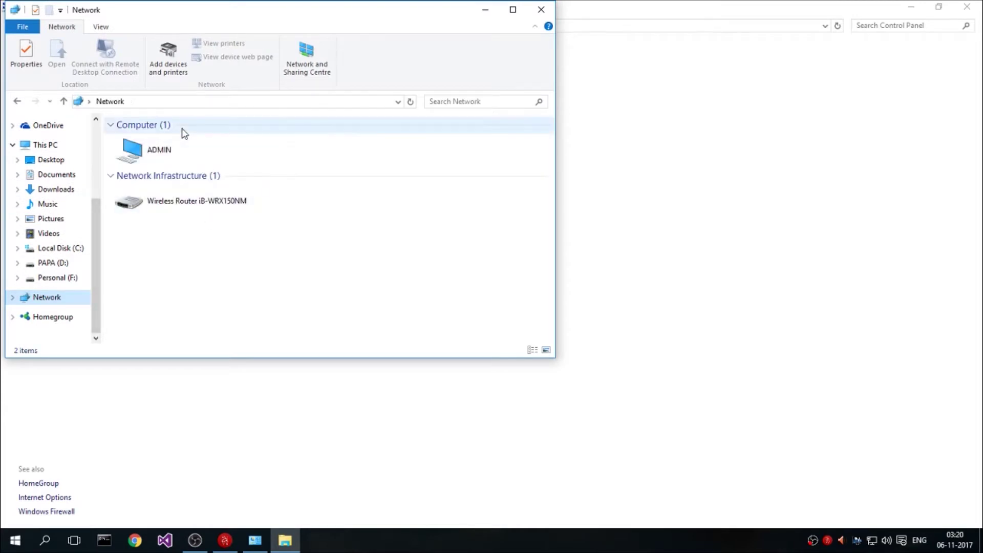
pyautogui.doubleClick(181, 149)
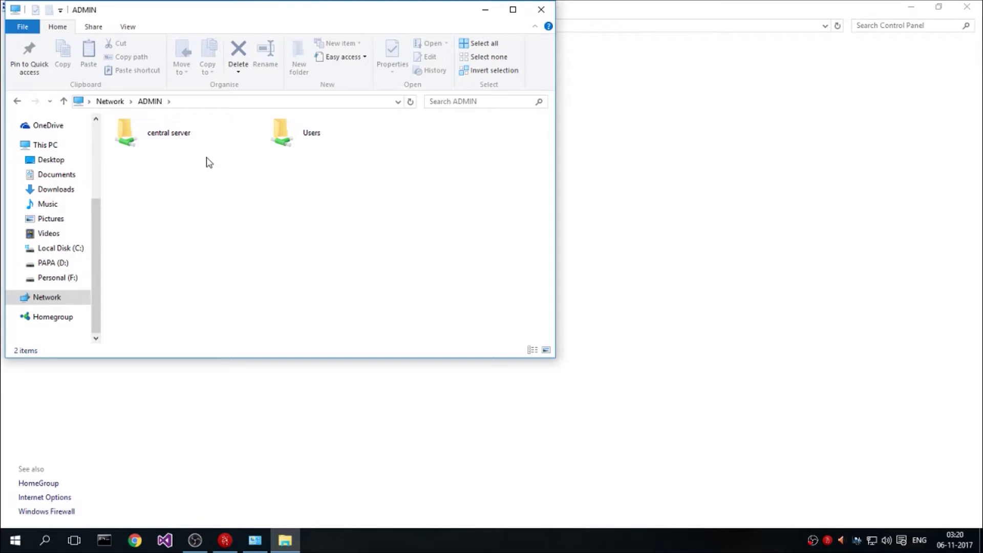
pyautogui.moveTo(384, 10); pyautogui.dragTo(399, 57)
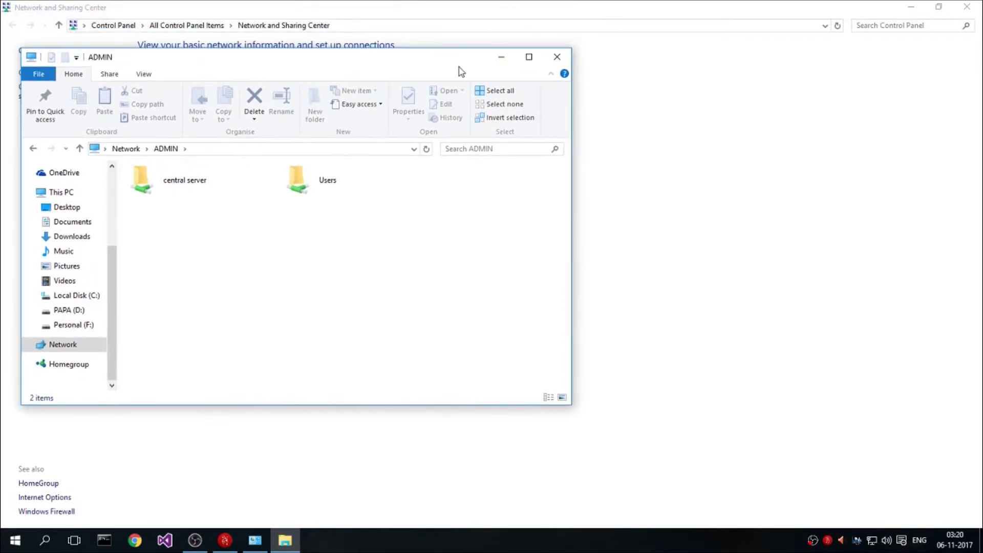
pyautogui.click(556, 58)
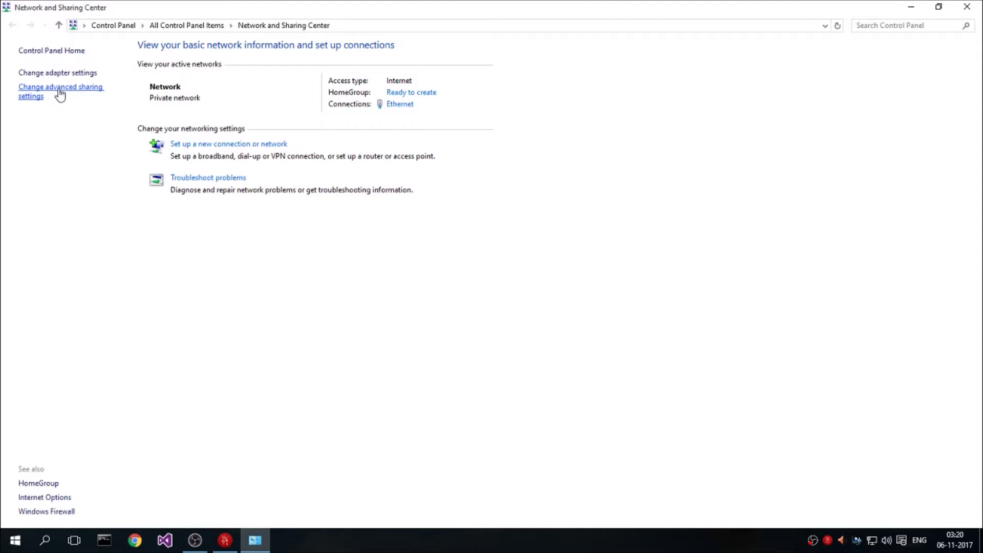
# Keep network discovery on and enable Public folder sharing under All Networks, saving the changes
pyautogui.click(60, 96)
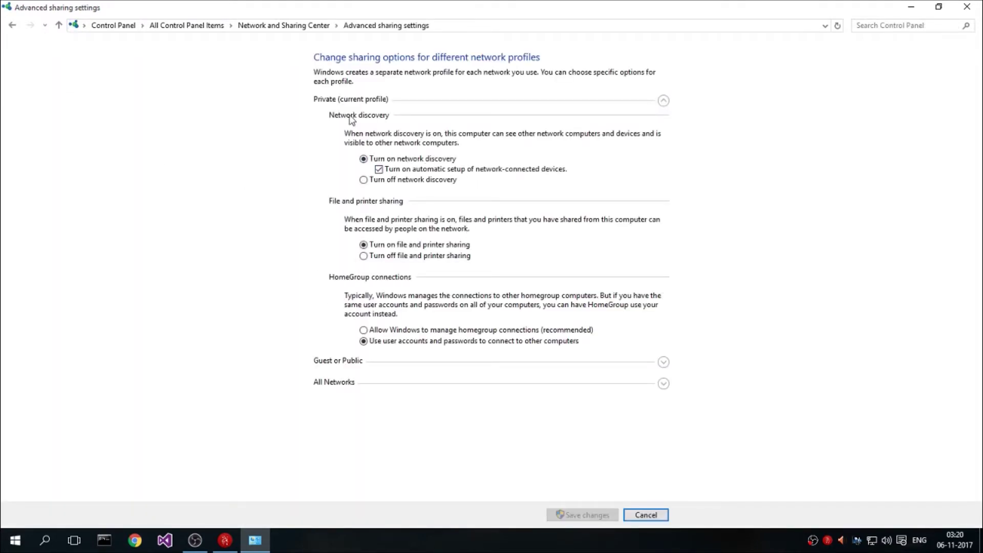
pyautogui.click(392, 180)
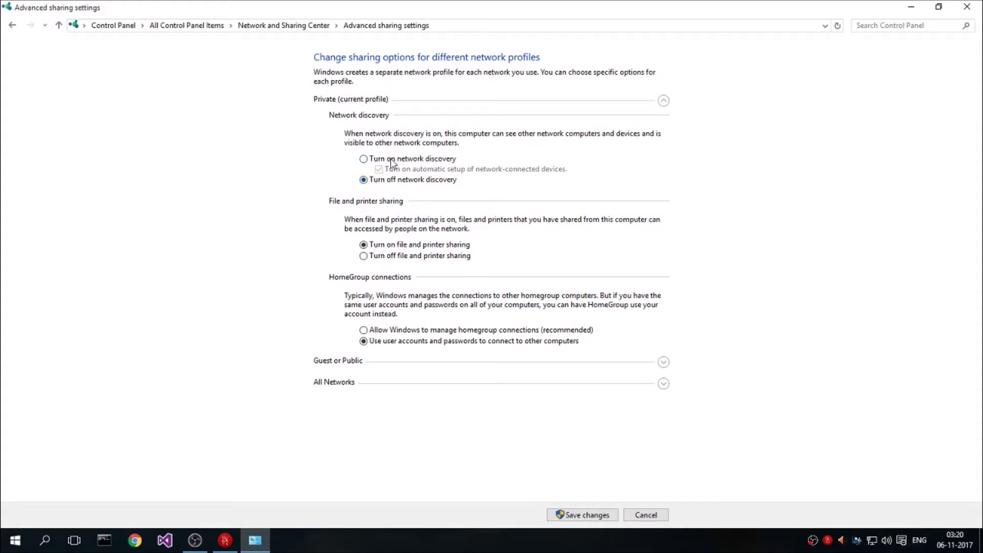
pyautogui.click(391, 161)
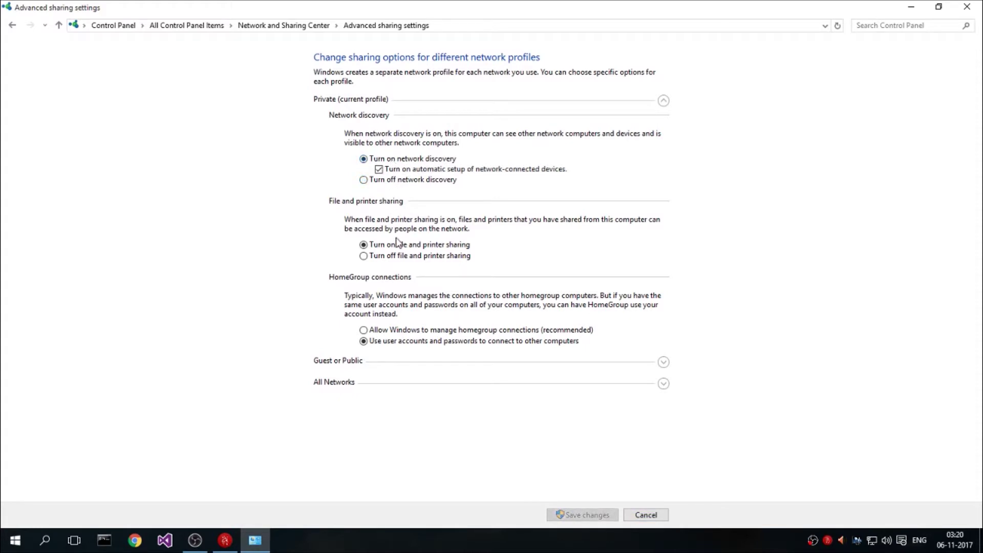
pyautogui.click(342, 361)
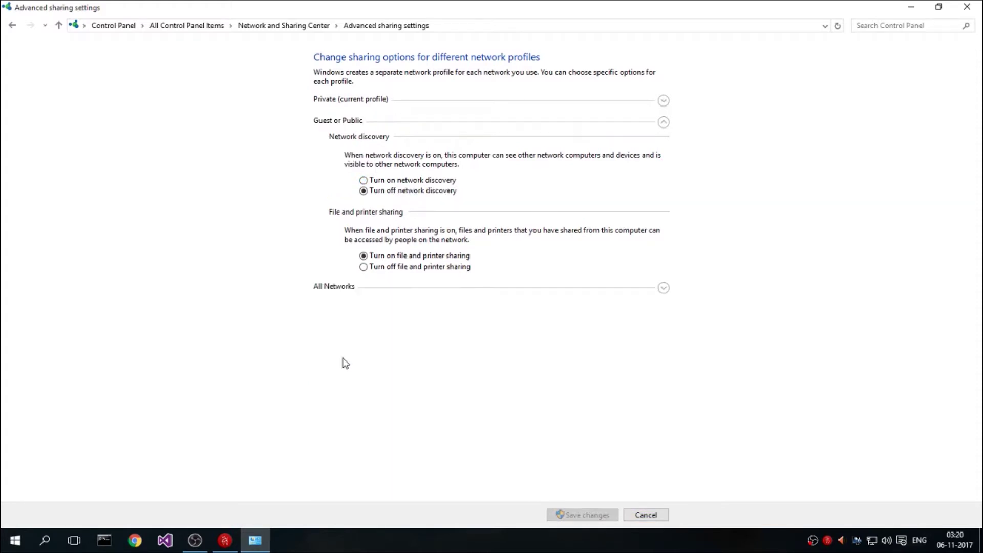
pyautogui.click(338, 290)
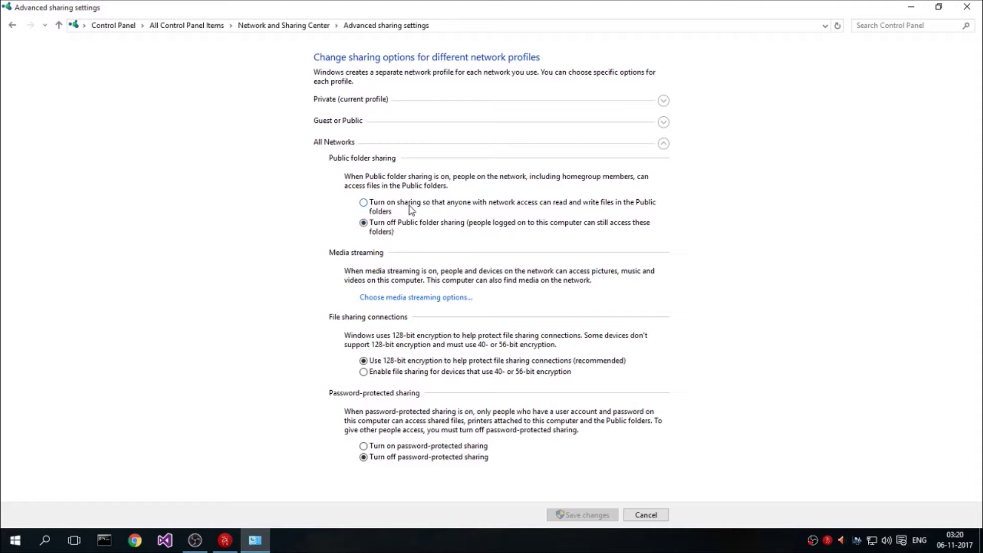
pyautogui.click(562, 515)
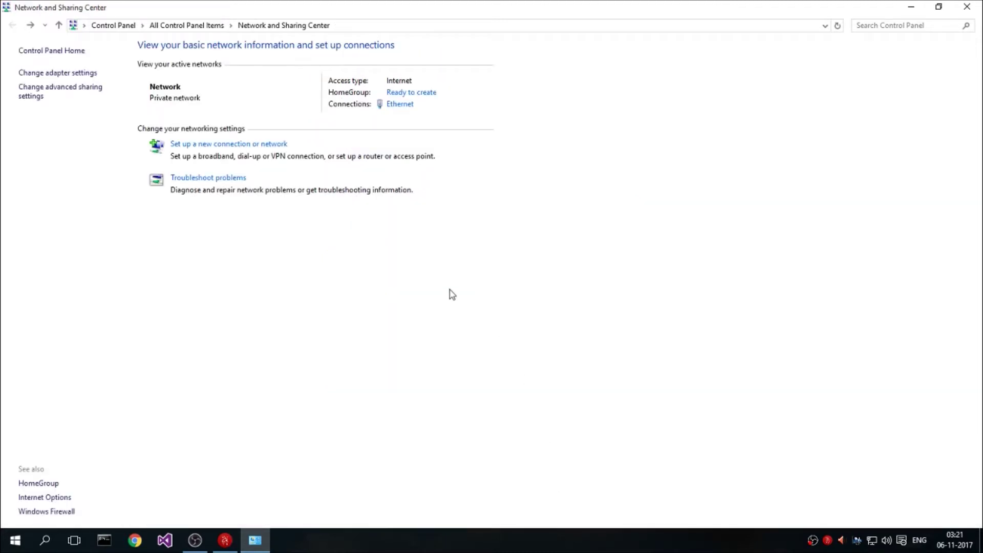
# Browse Network > ADMIN > Users, showing the ADMIN and Public folders, then return to the sharing center
pyautogui.press('super+e')
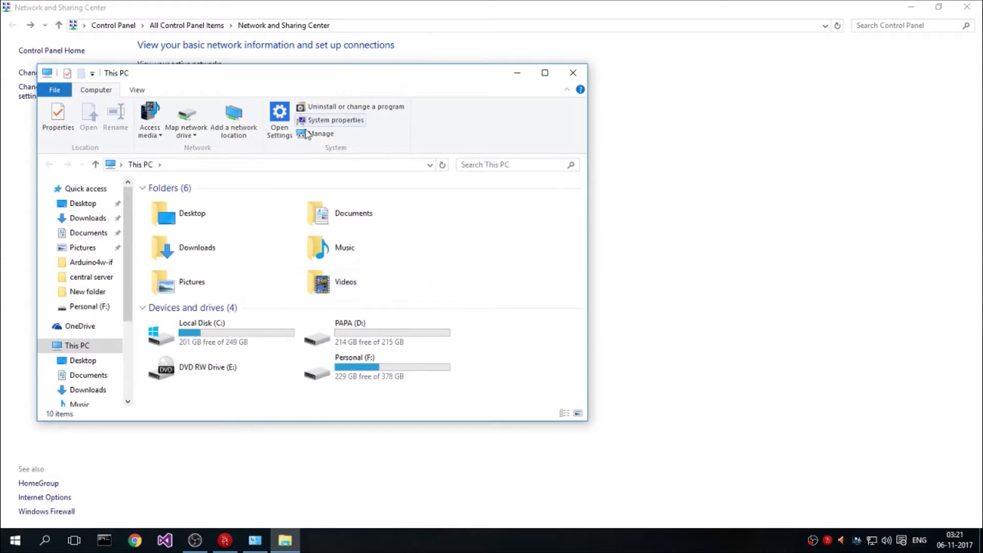
pyautogui.scroll(-2, 107, 391)
pyautogui.scroll(-2, 97, 389)
pyautogui.click(81, 361)
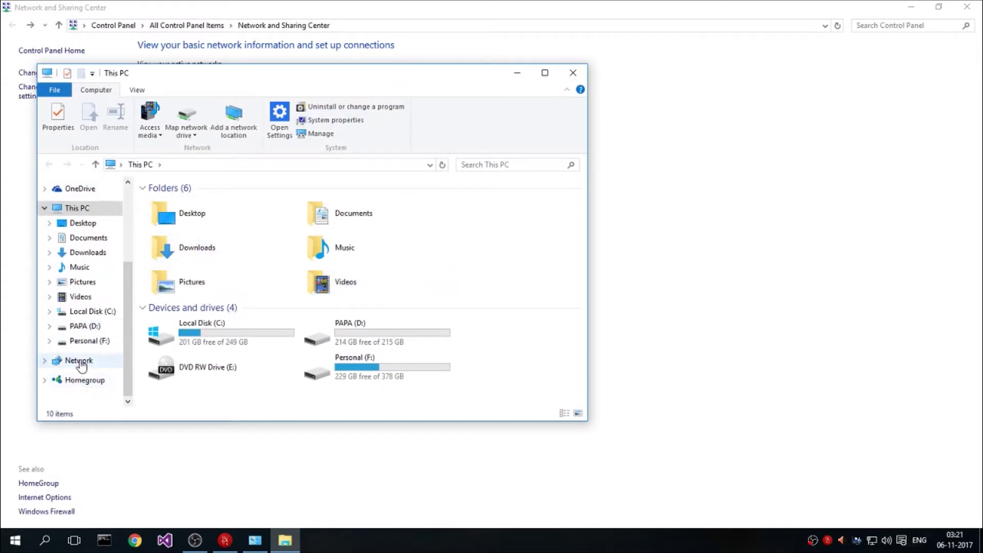
pyautogui.doubleClick(185, 216)
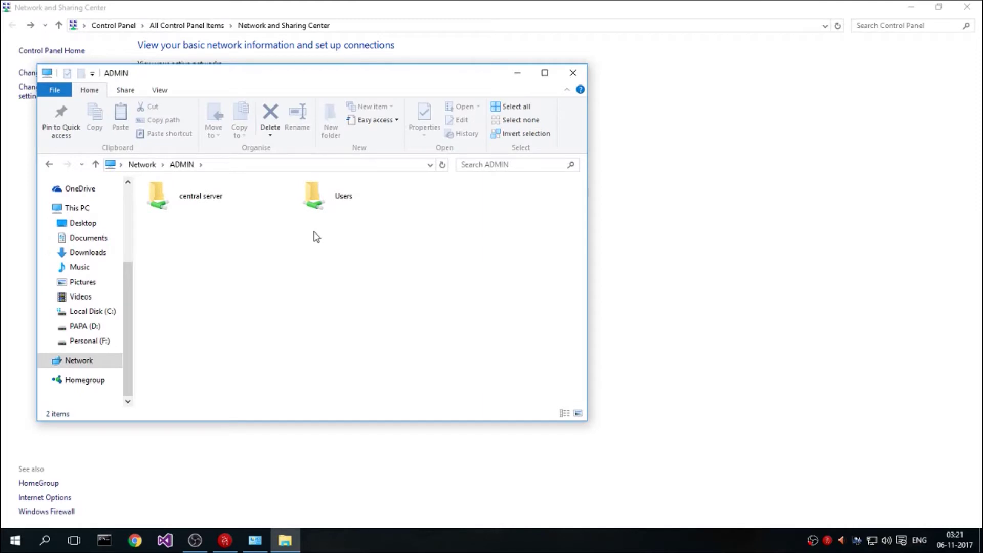
pyautogui.doubleClick(335, 205)
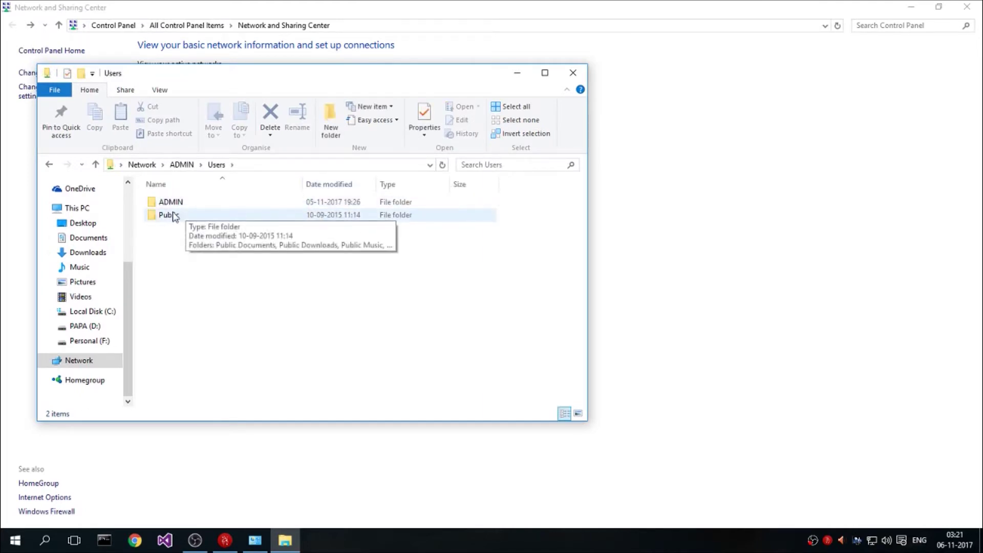
pyautogui.click(661, 158)
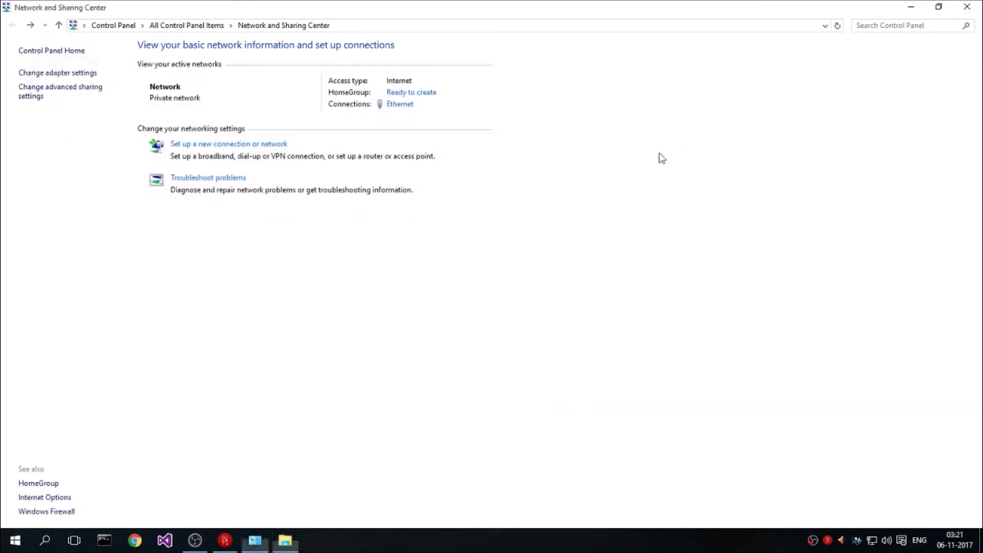
# Turn off Public folder sharing under All Networks, save it, and bring back the Users folder window
pyautogui.click(82, 99)
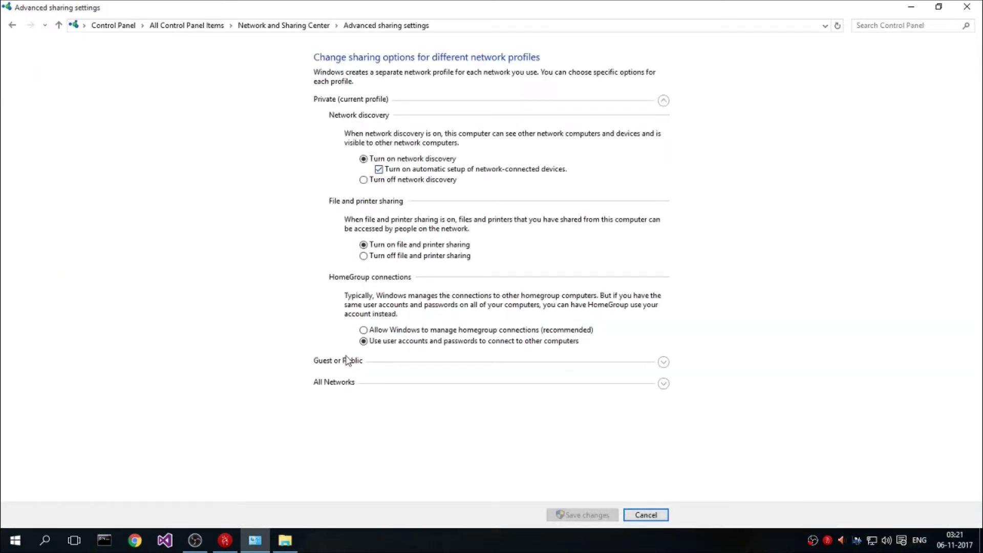
pyautogui.click(345, 387)
pyautogui.click(381, 228)
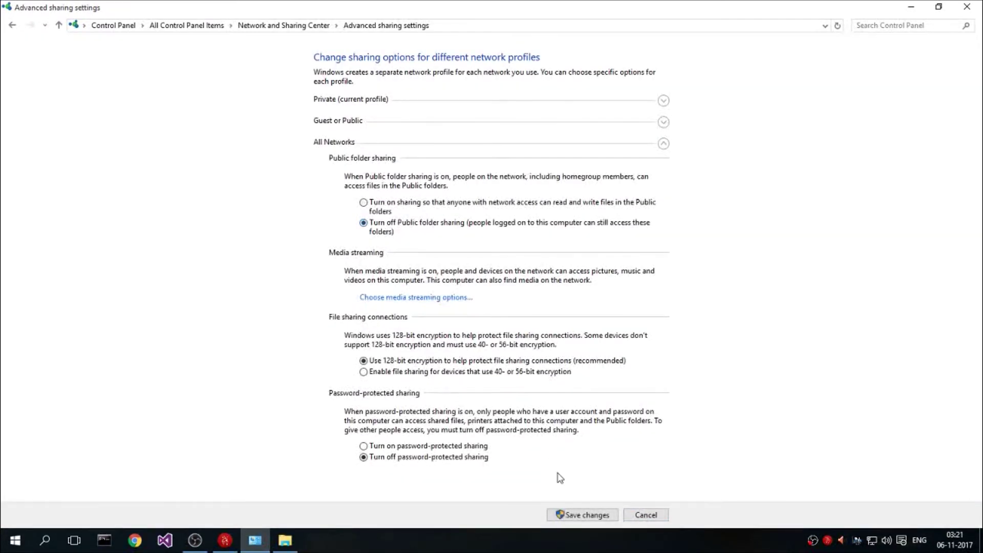
pyautogui.click(574, 520)
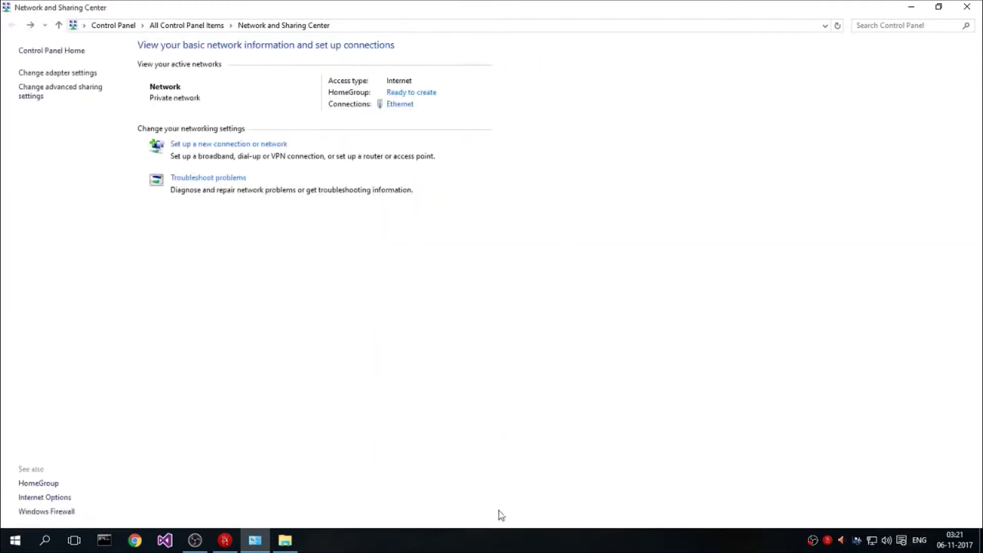
pyautogui.click(285, 540)
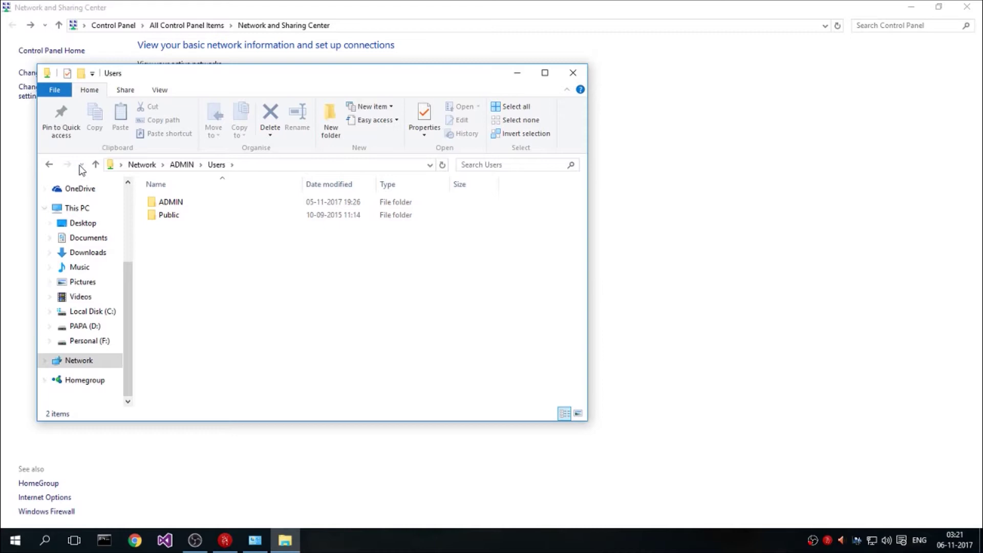
# Refresh ADMIN's shares, reopen Users and select Public, then expand the All Networks sharing settings
pyautogui.click(96, 165)
pyautogui.rightClick(245, 263)
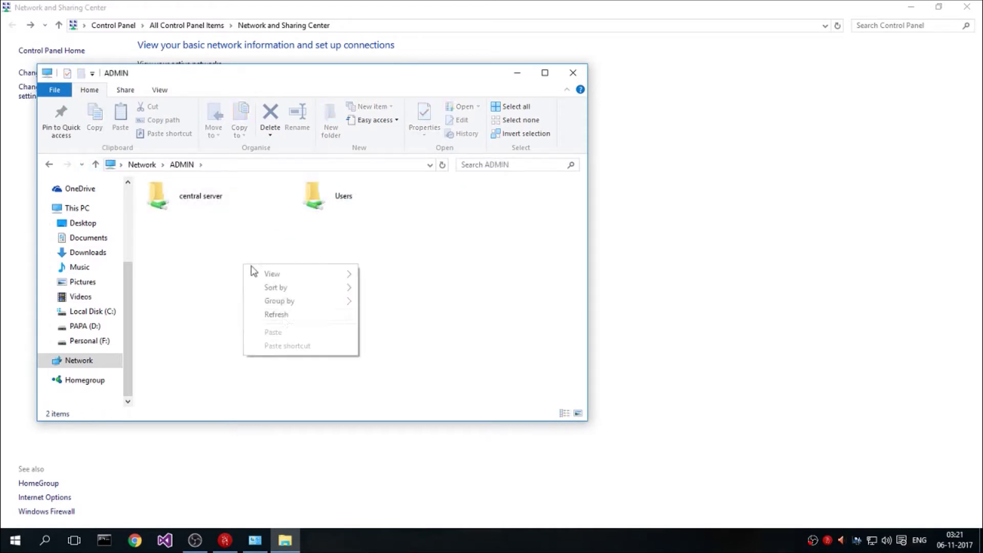
pyautogui.click(284, 316)
pyautogui.doubleClick(320, 212)
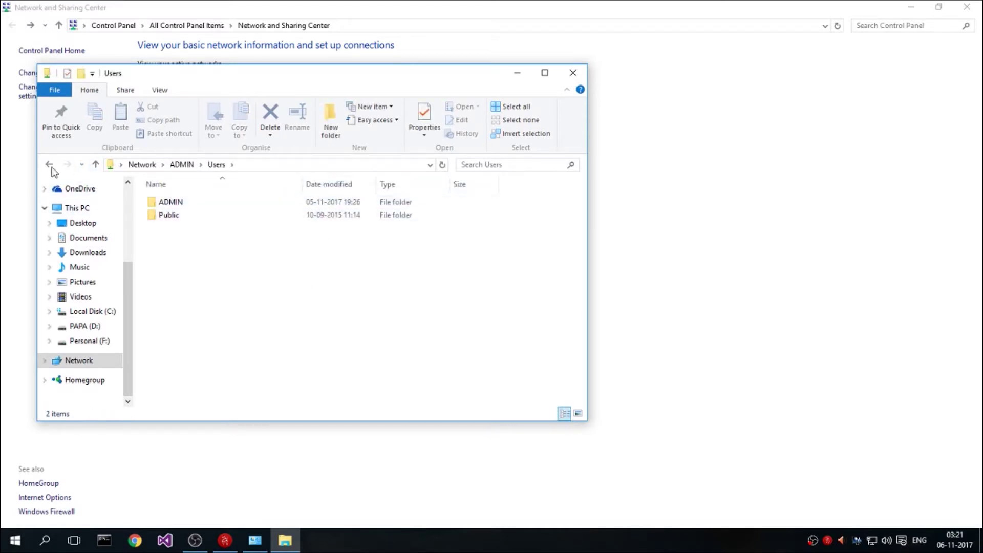
pyautogui.click(170, 217)
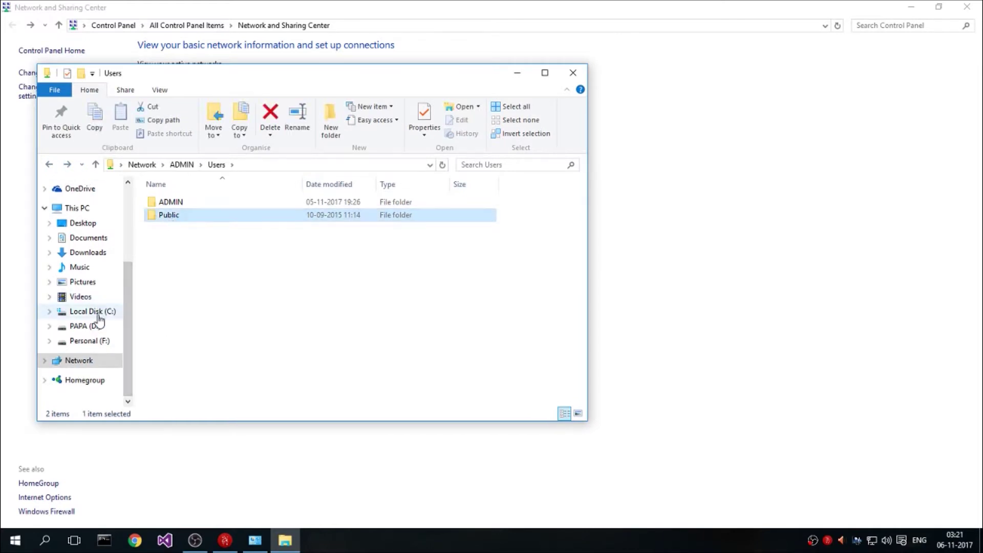
pyautogui.click(352, 383)
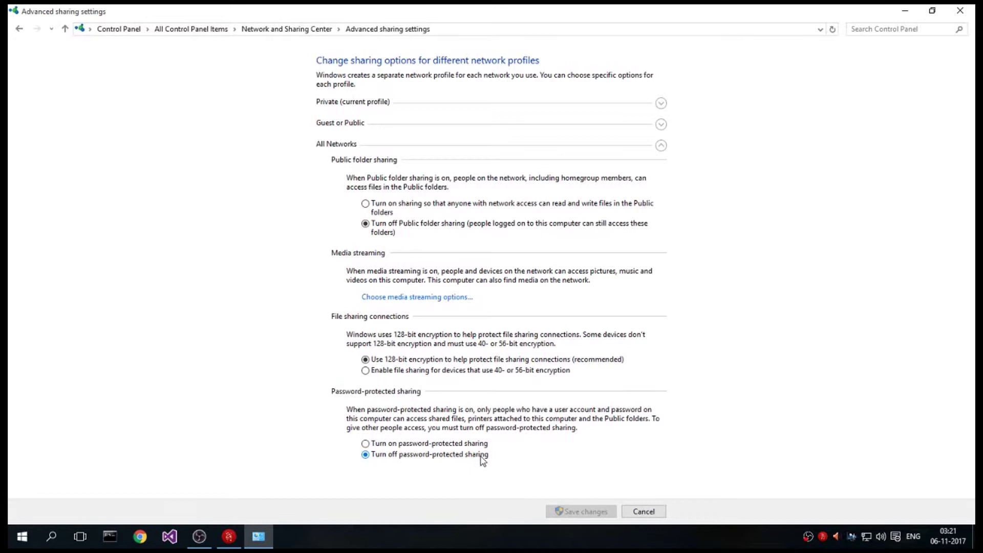
# Review the Private, Guest or Public and All Networks profile settings, then cancel without saving
pyautogui.click(357, 106)
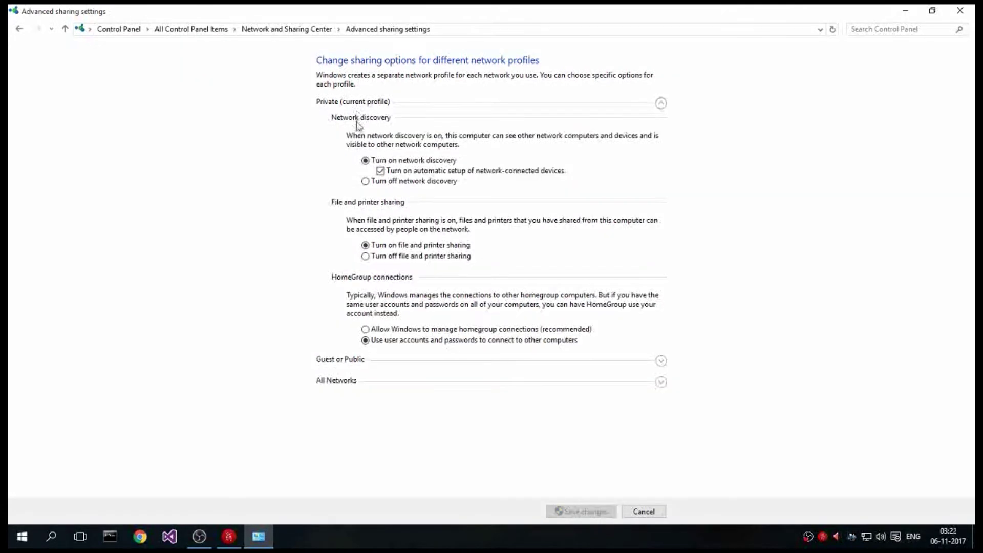
pyautogui.click(346, 379)
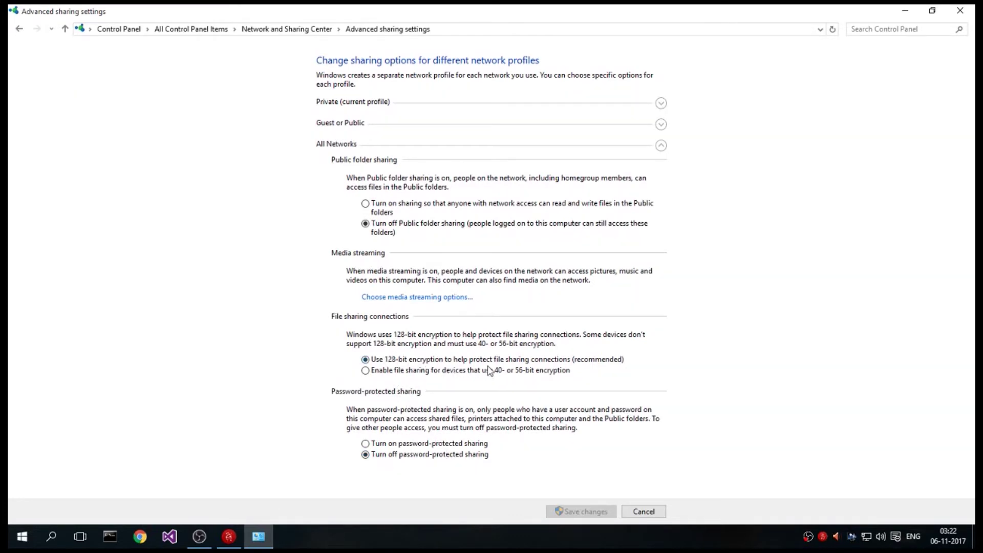
pyautogui.click(353, 125)
pyautogui.click(363, 104)
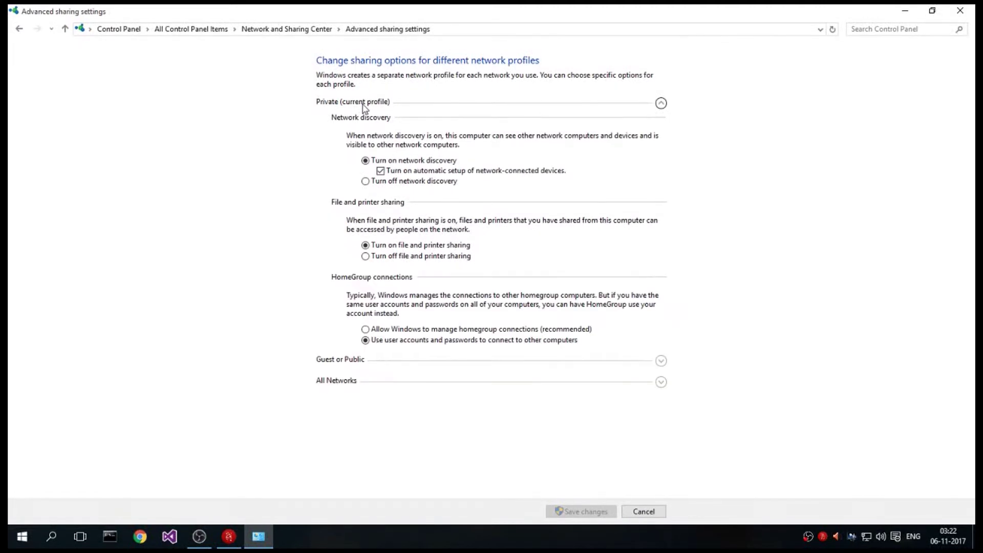
pyautogui.click(364, 359)
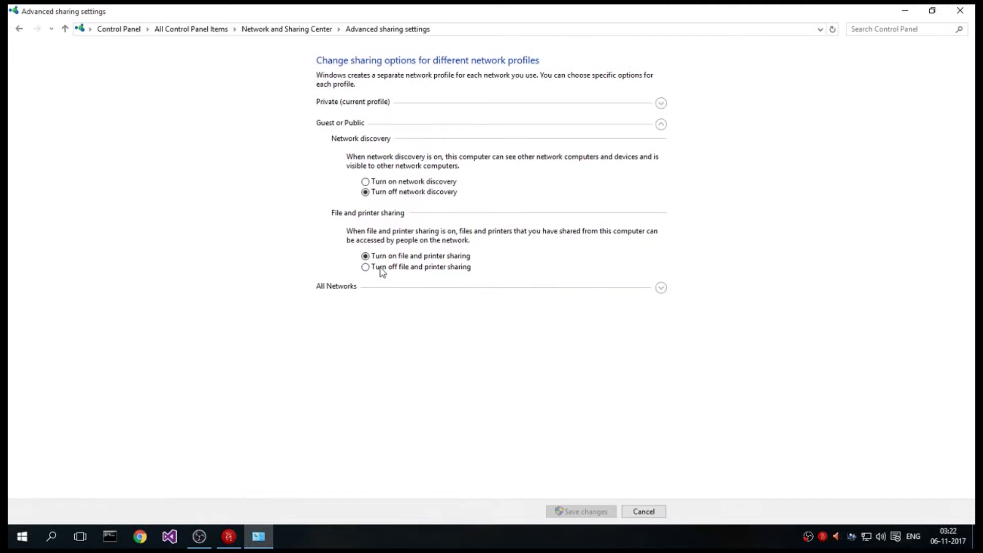
pyautogui.click(358, 106)
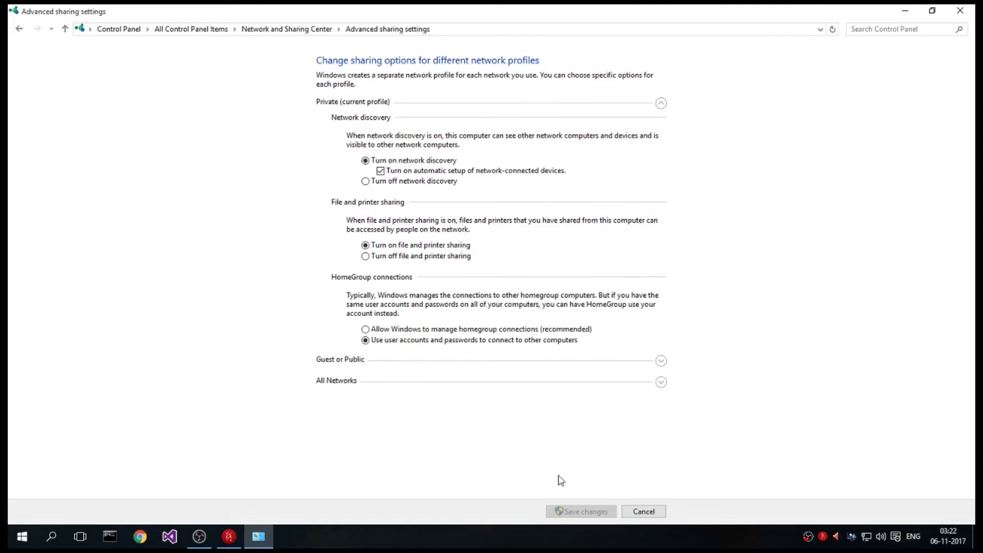
pyautogui.click(630, 512)
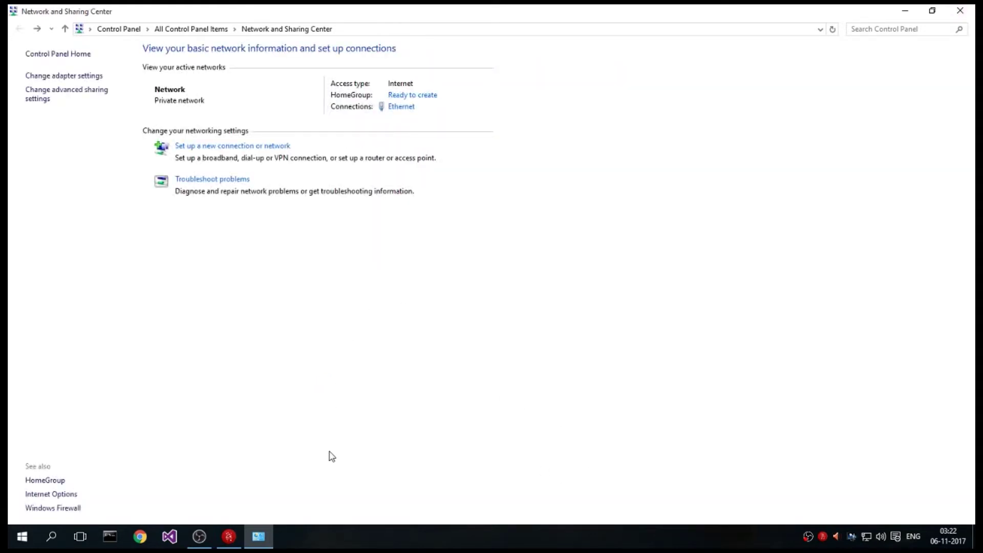
# Open the PAPA (D:) drive from This PC and create a folder there named 'new sharing'
pyautogui.press('super+e')
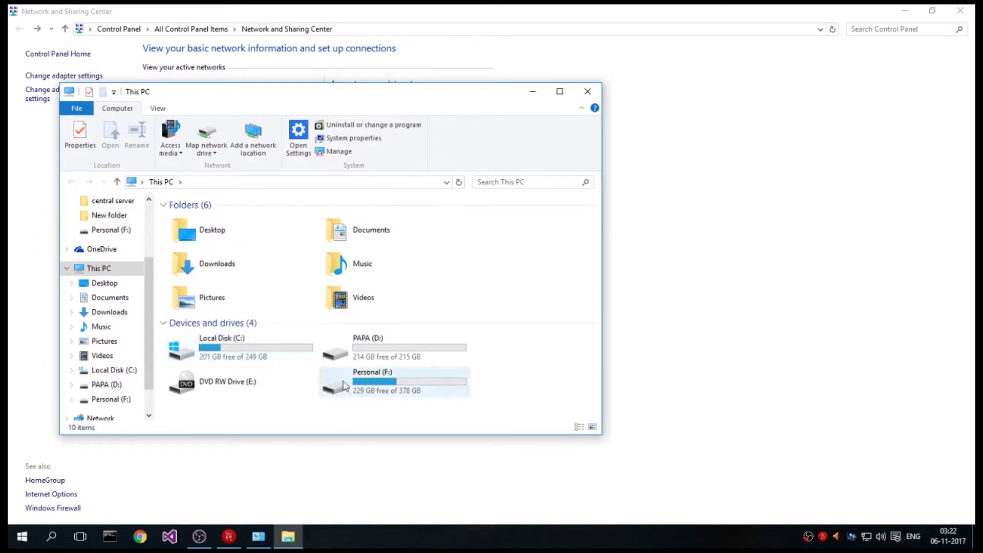
pyautogui.click(379, 392)
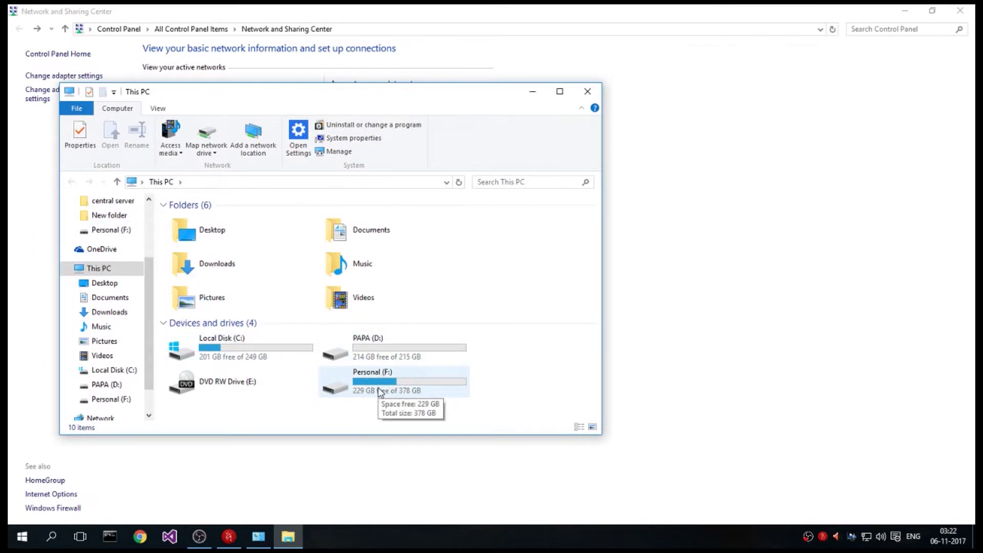
pyautogui.click(371, 356)
pyautogui.doubleClick(370, 354)
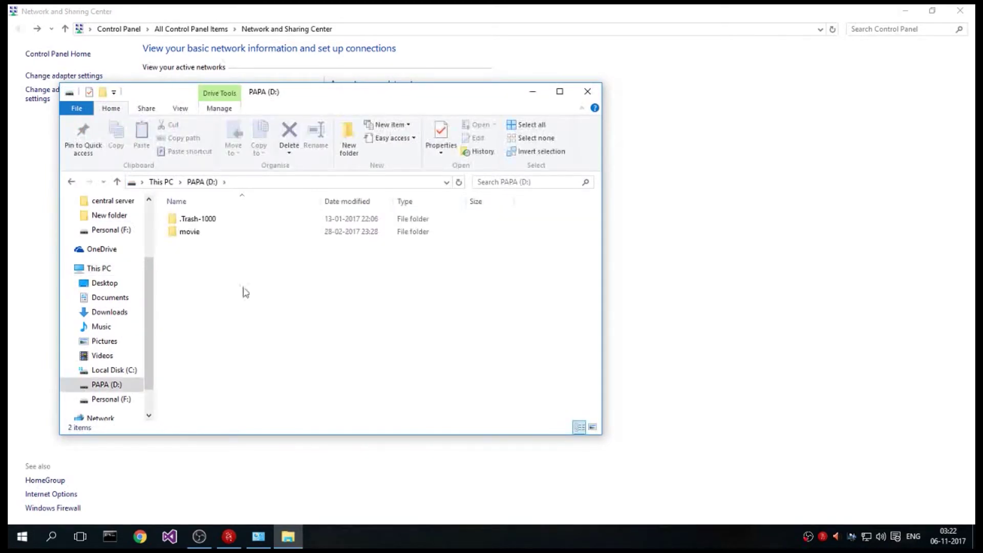
pyautogui.rightClick(245, 288)
pyautogui.moveTo(273, 421)
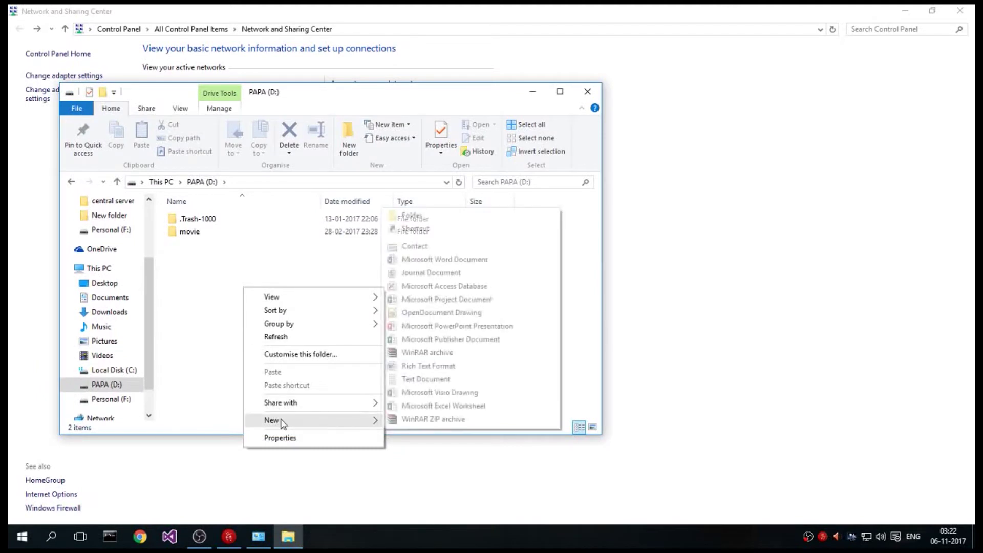
pyautogui.click(408, 215)
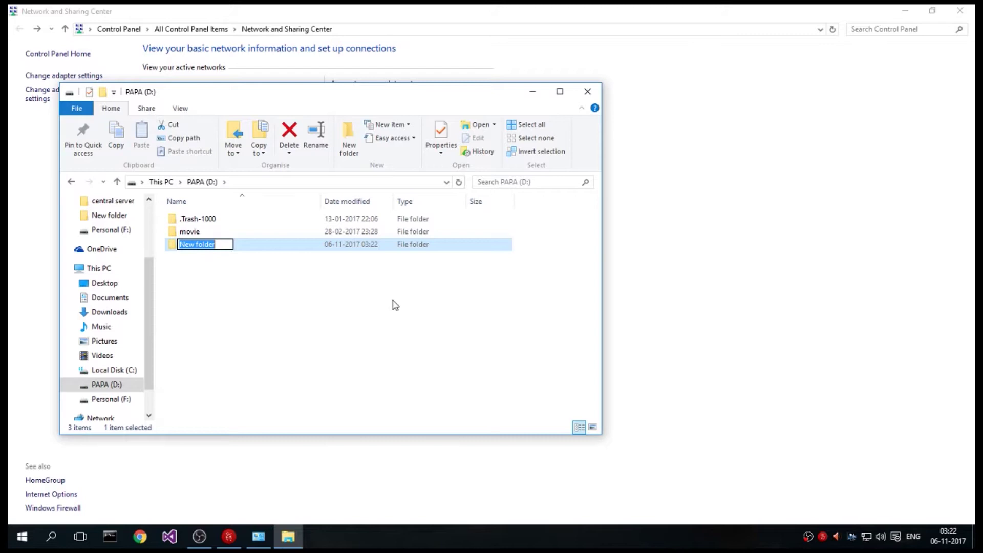
pyautogui.write('n')
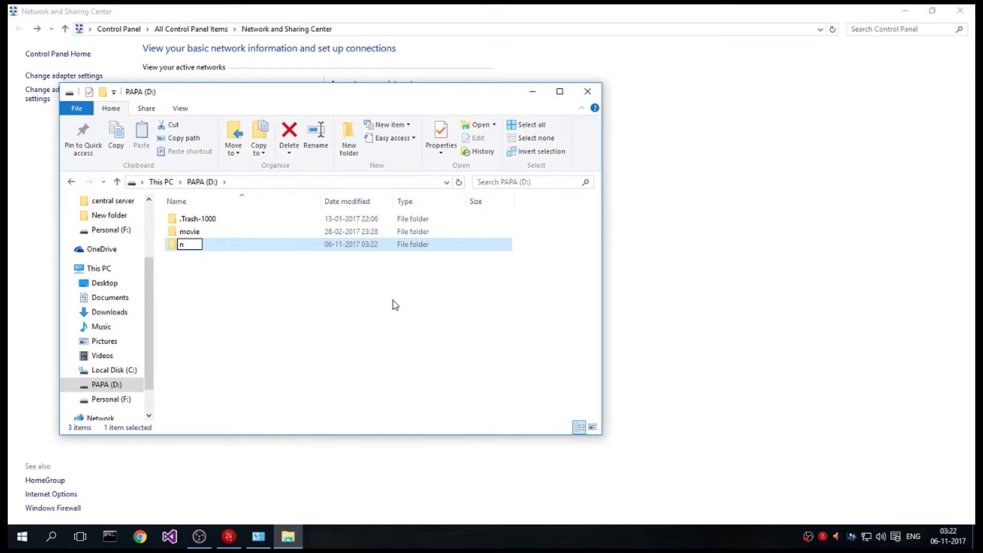
pyautogui.write('ew shar')
pyautogui.write('ing')
pyautogui.press('Return')
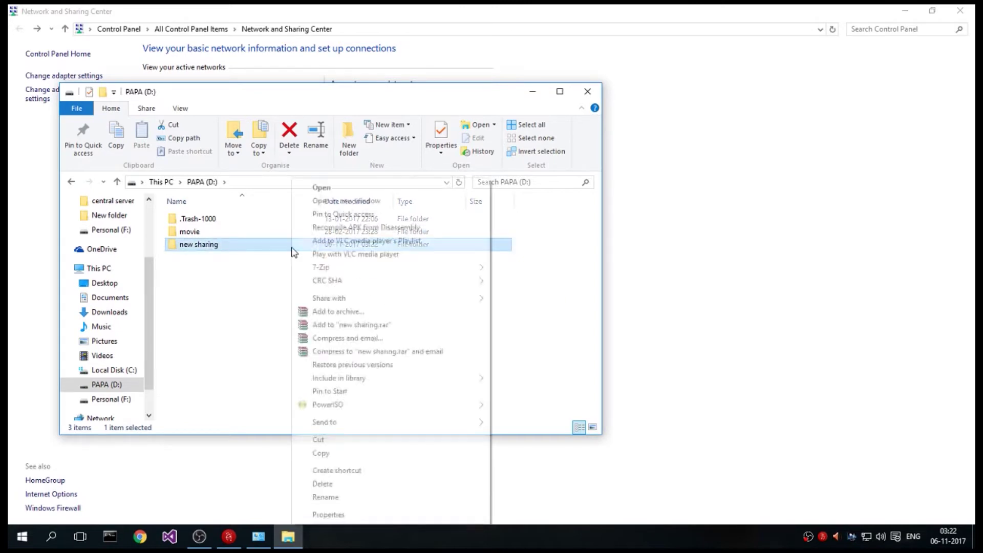
# Share the 'new sharing' folder on the network from its Properties Sharing tab
pyautogui.rightClick(293, 251)
pyautogui.click(351, 515)
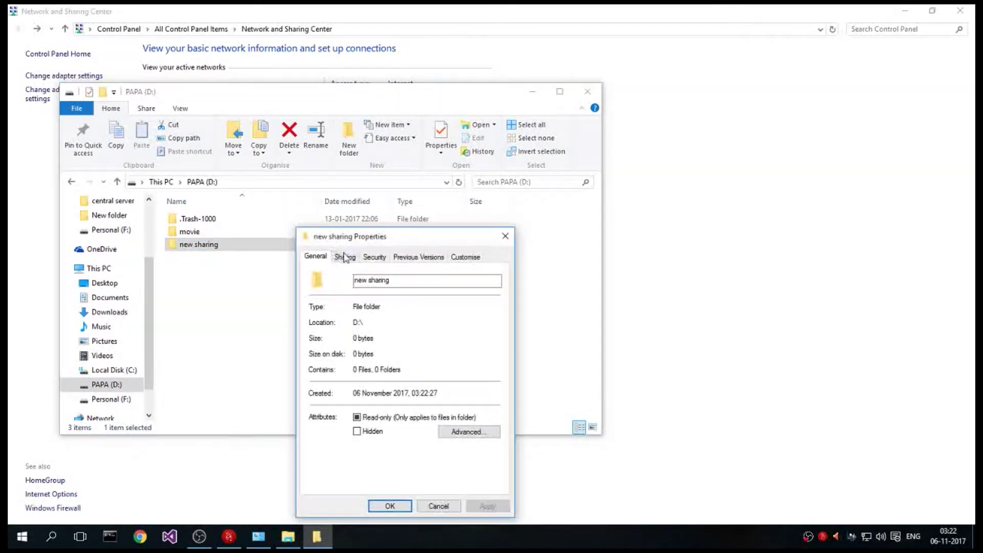
pyautogui.click(345, 257)
pyautogui.click(336, 338)
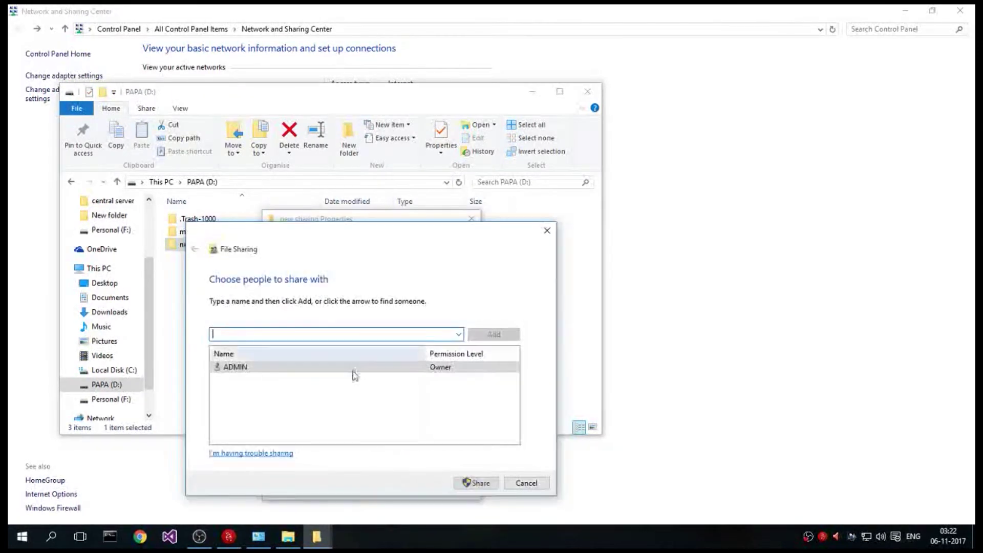
pyautogui.click(471, 483)
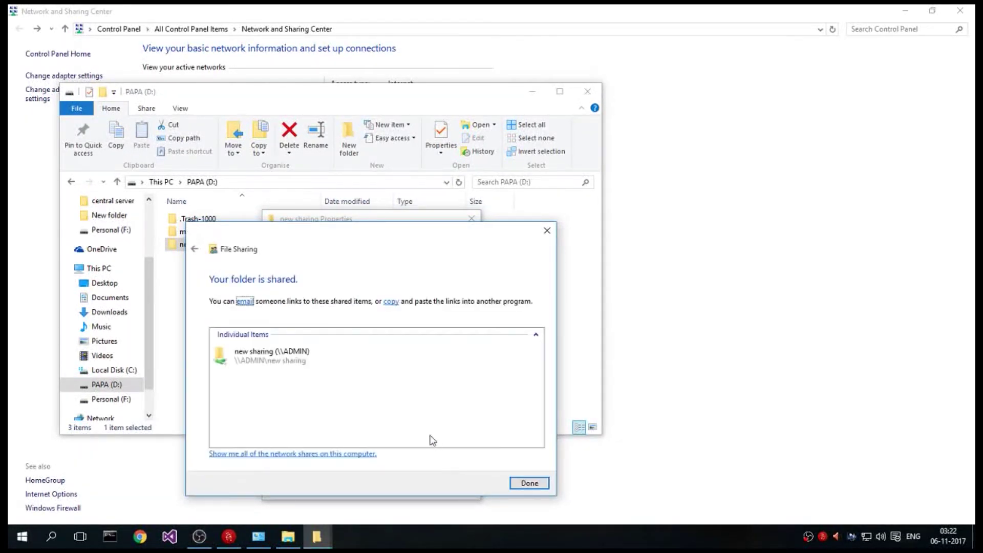
pyautogui.click(529, 482)
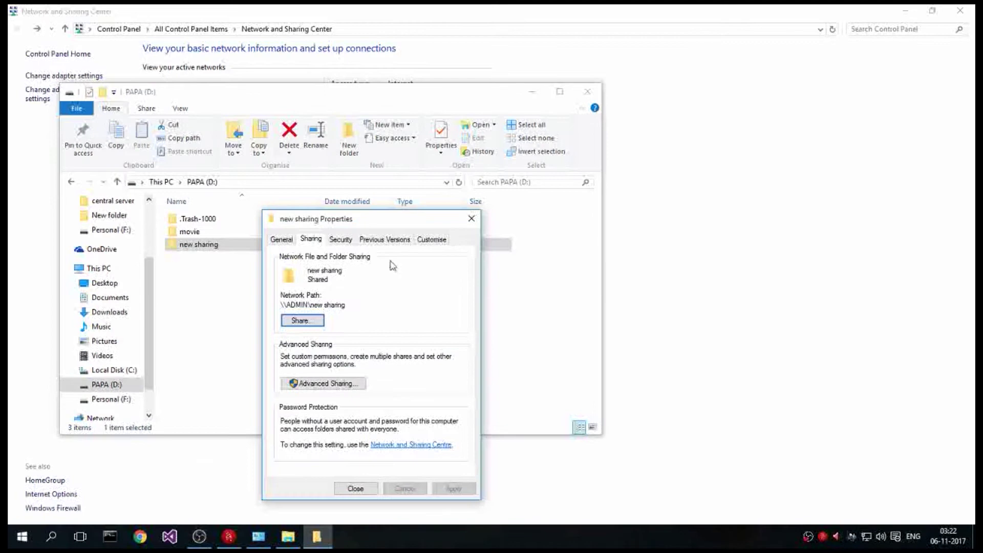
# Review the folder's Security permissions for the ADMIN account and Administrators group
pyautogui.moveTo(364, 223)
pyautogui.mouseDown()
pyautogui.moveTo(353, 222)
pyautogui.moveTo(567, 189)
pyautogui.mouseUp()
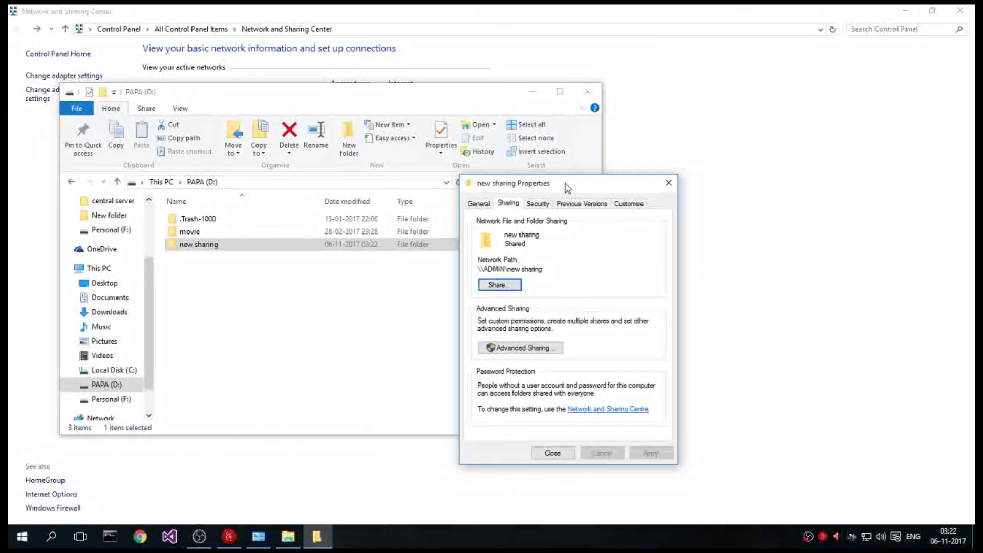
pyautogui.moveTo(570, 186); pyautogui.dragTo(629, 175)
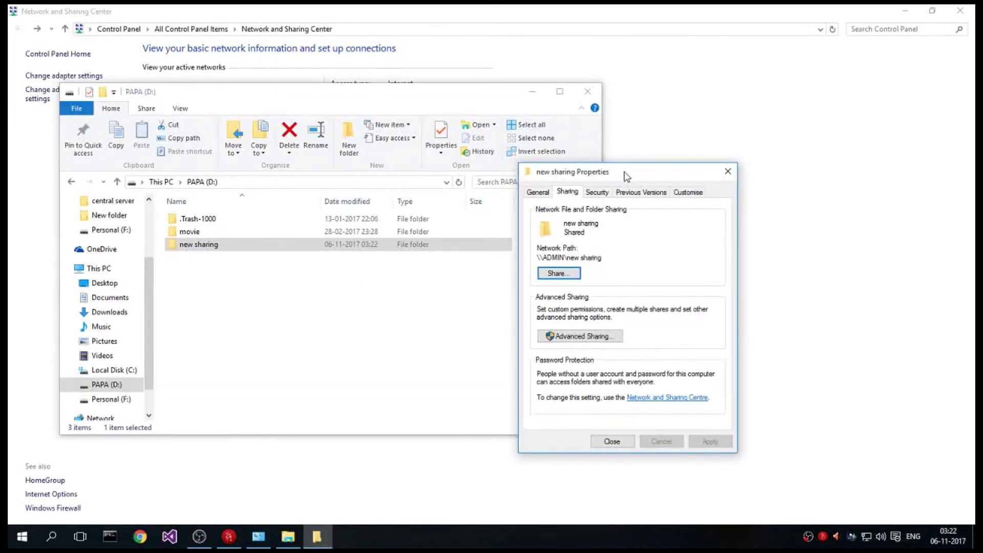
pyautogui.click(605, 193)
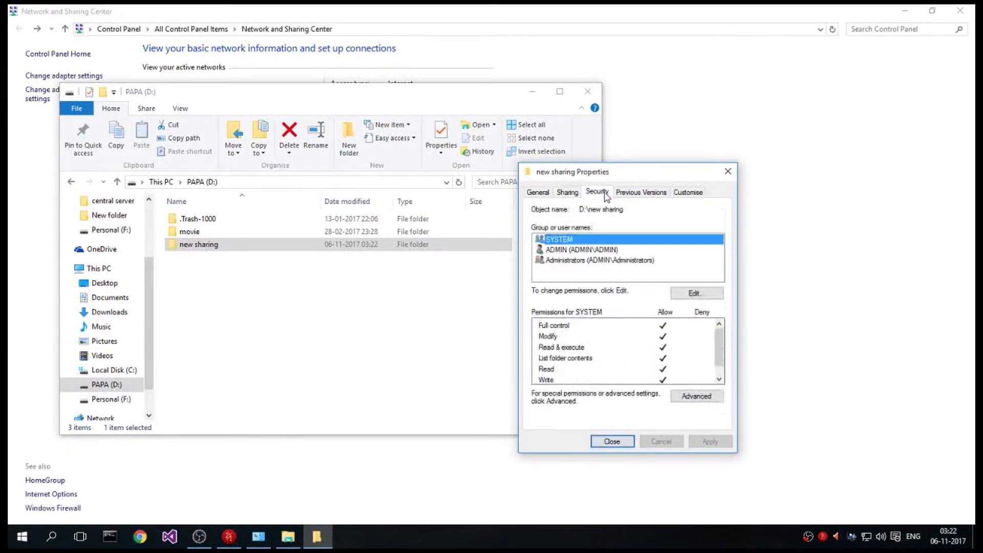
pyautogui.click(565, 252)
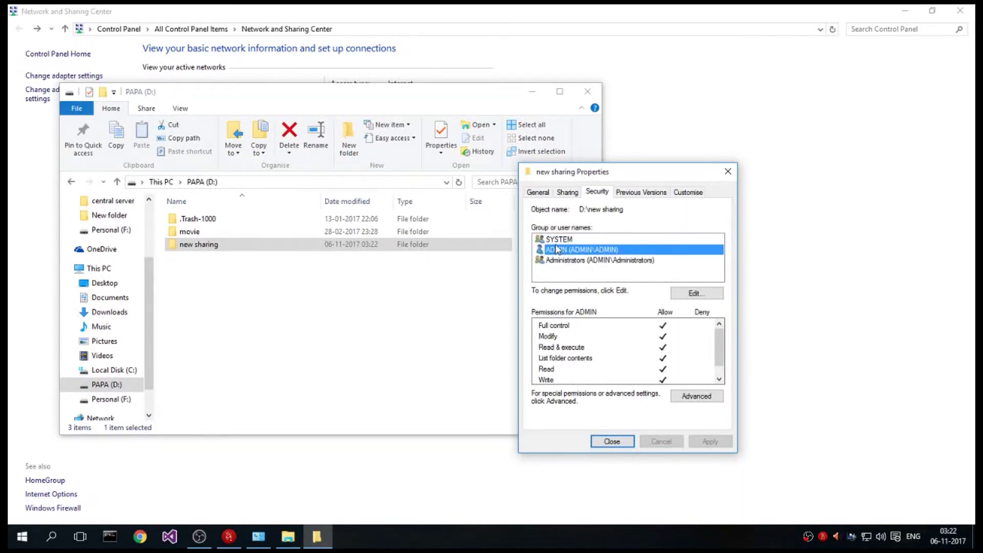
pyautogui.moveTo(575, 172); pyautogui.dragTo(510, 165)
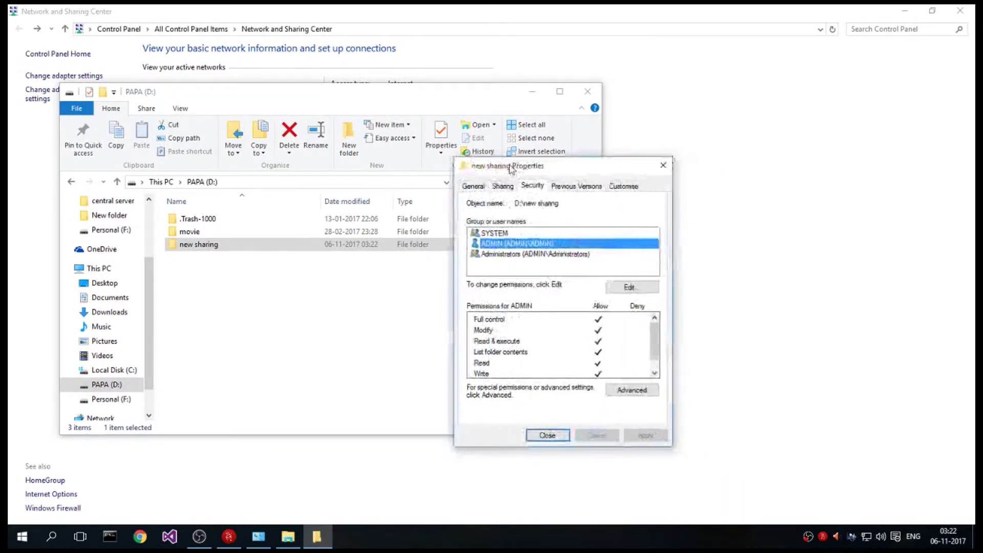
pyautogui.click(510, 254)
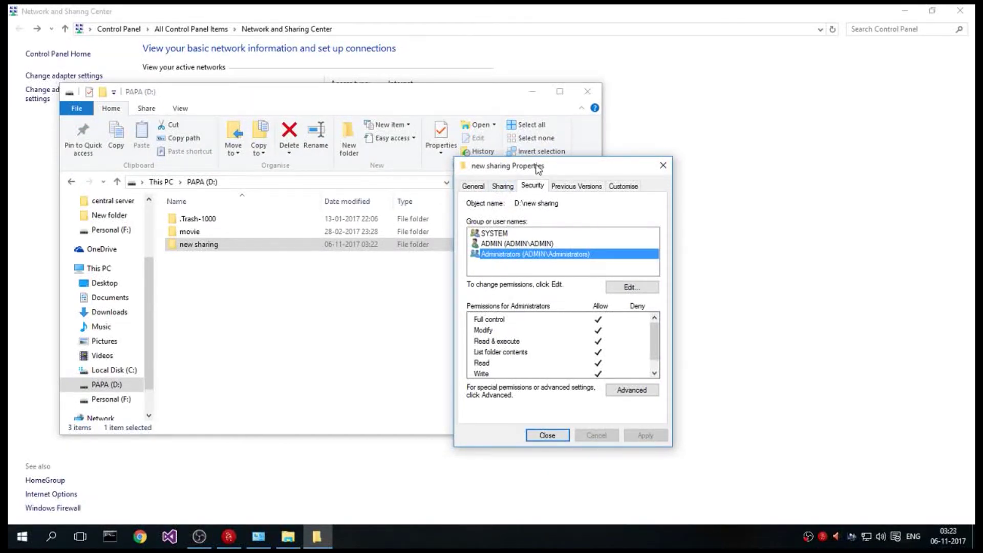
pyautogui.moveTo(535, 171); pyautogui.dragTo(491, 165)
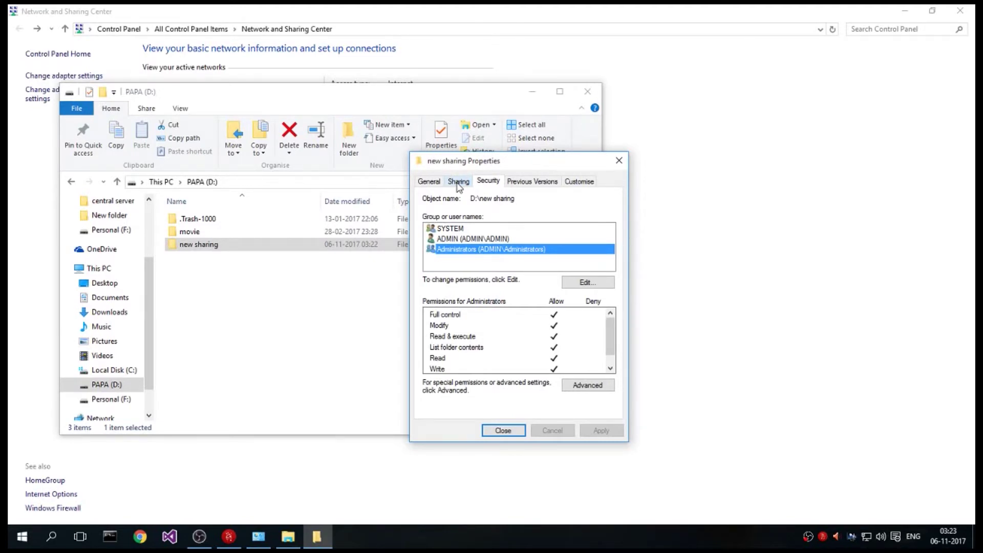
# Add the Everyone group to the 'new sharing' folder's permissions list
pyautogui.click(587, 283)
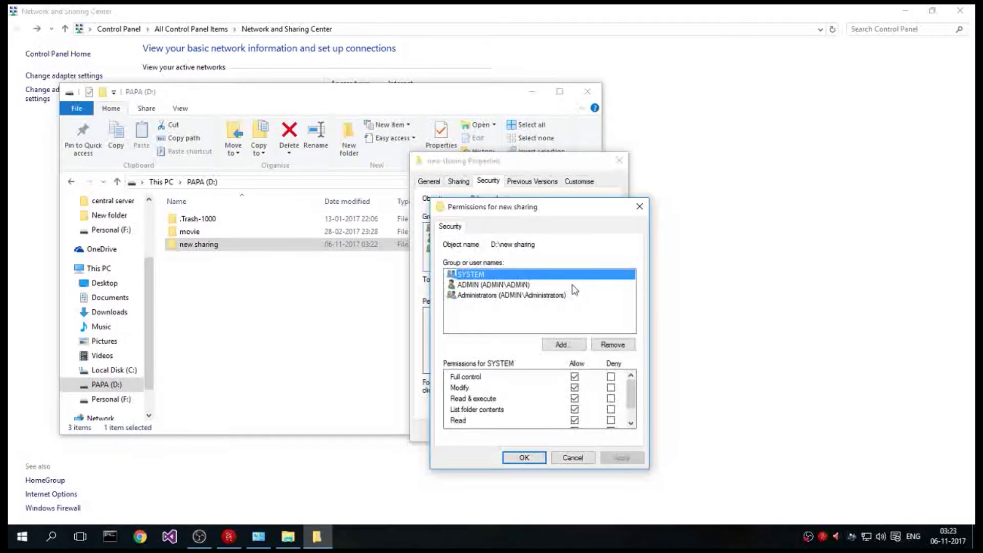
pyautogui.click(562, 346)
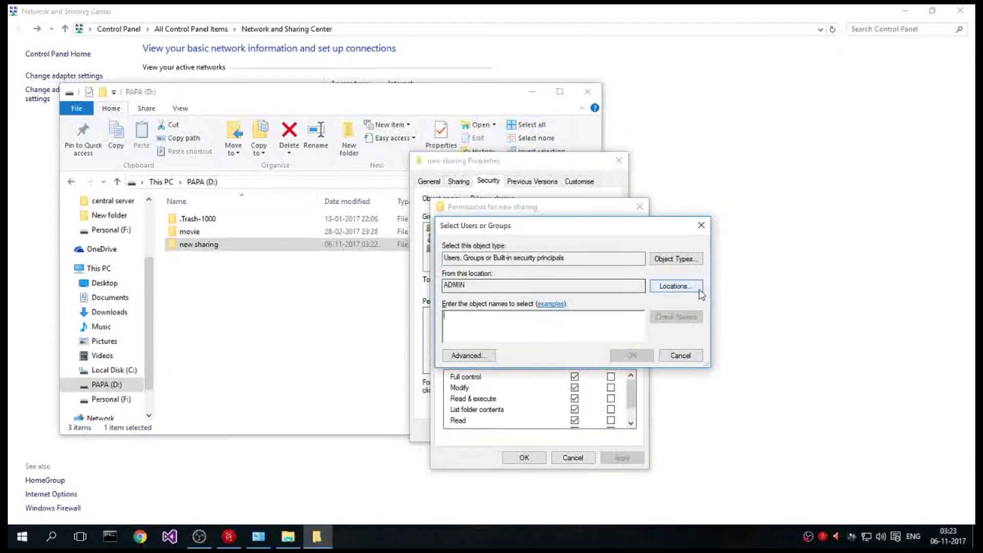
pyautogui.click(480, 359)
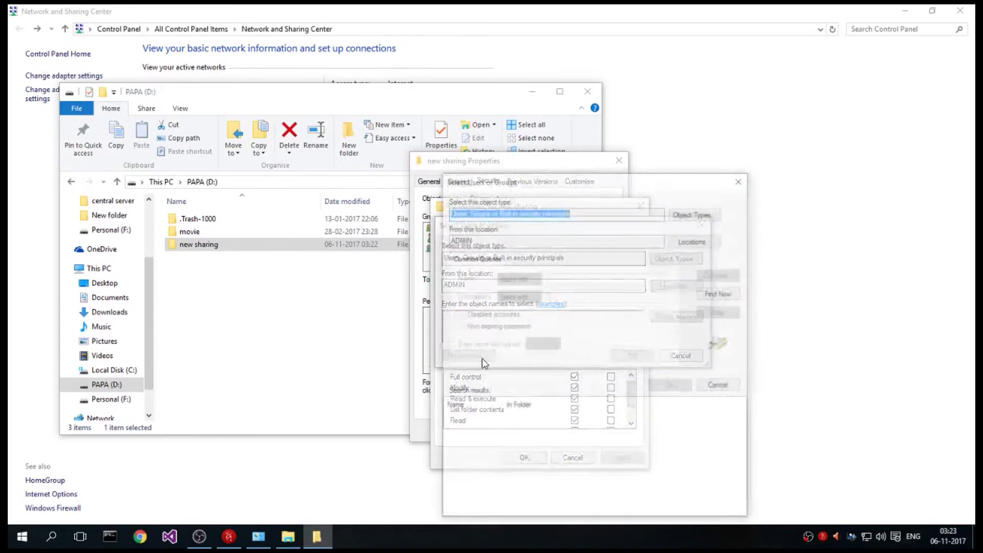
pyautogui.click(714, 293)
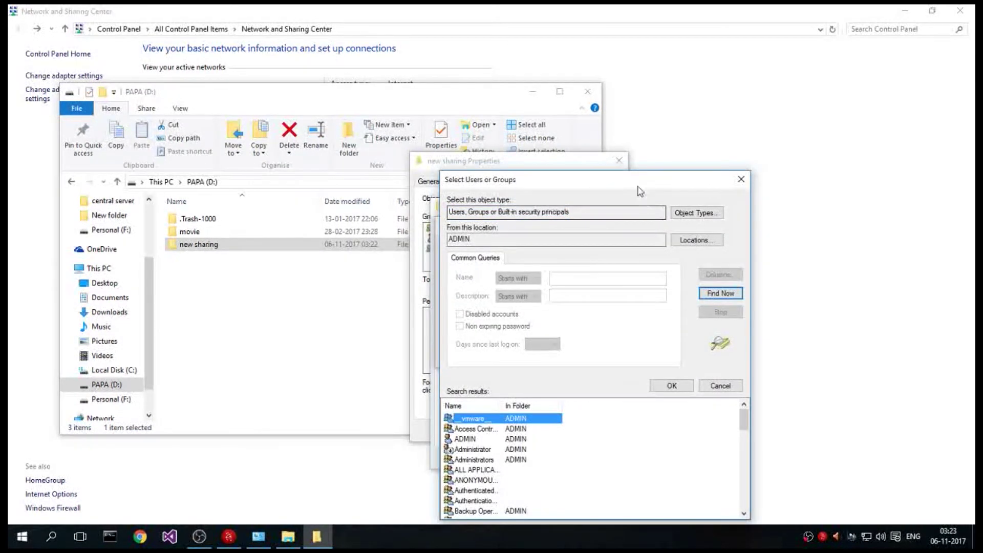
pyautogui.moveTo(636, 186); pyautogui.dragTo(300, 37)
pyautogui.scroll(-7, 178, 293)
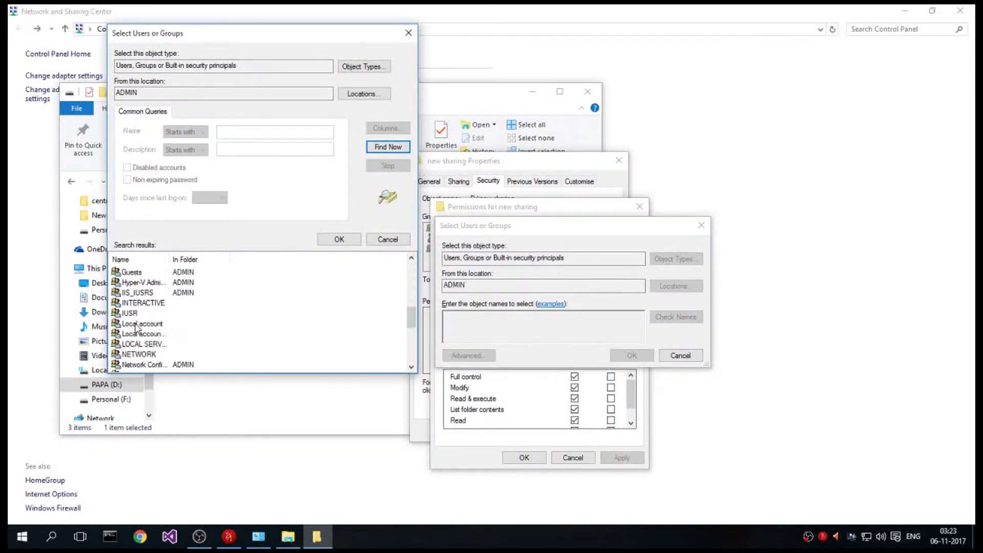
pyautogui.scroll(-5, 136, 329)
pyautogui.scroll(1, 136, 327)
pyautogui.scroll(2, 136, 323)
pyautogui.scroll(3, 135, 318)
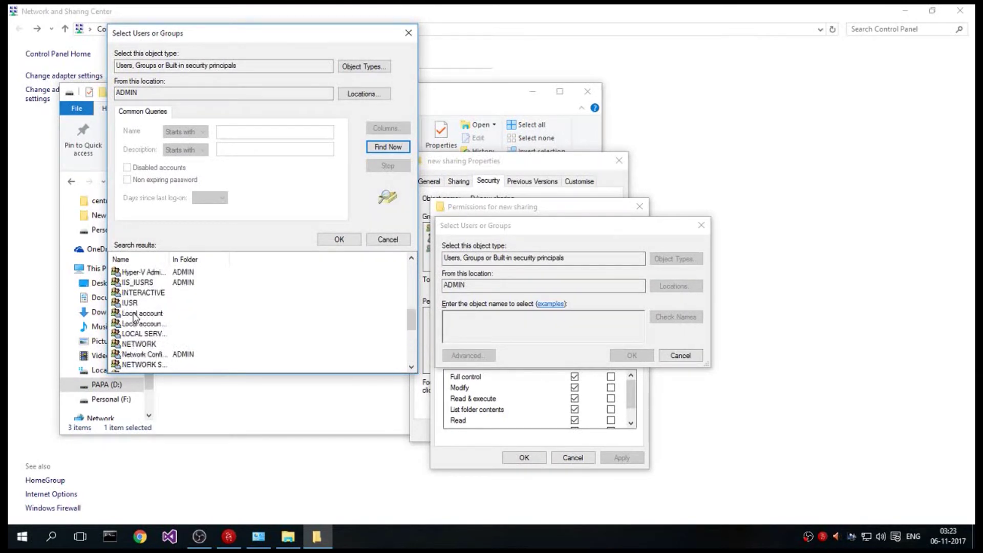
pyautogui.scroll(3, 134, 317)
pyautogui.click(135, 335)
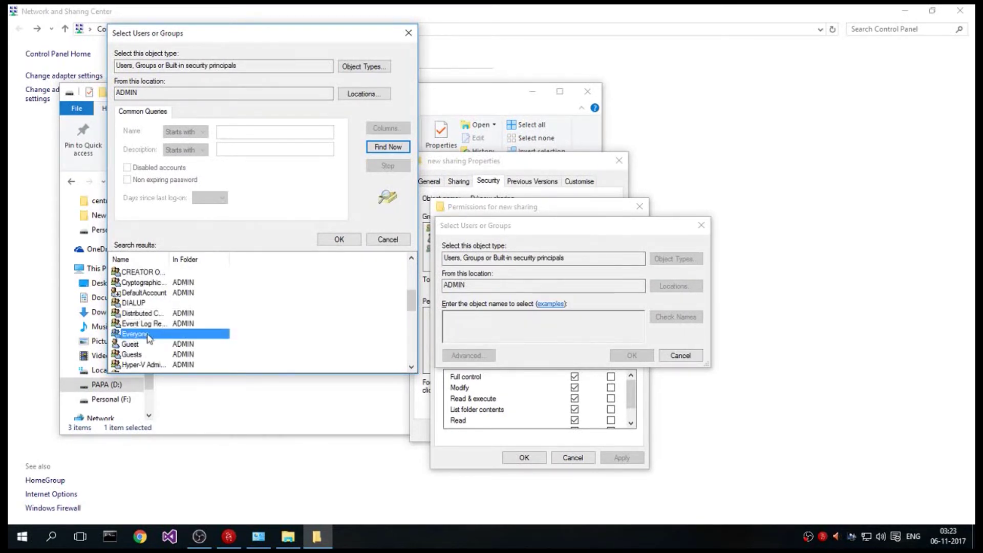
pyautogui.click(339, 239)
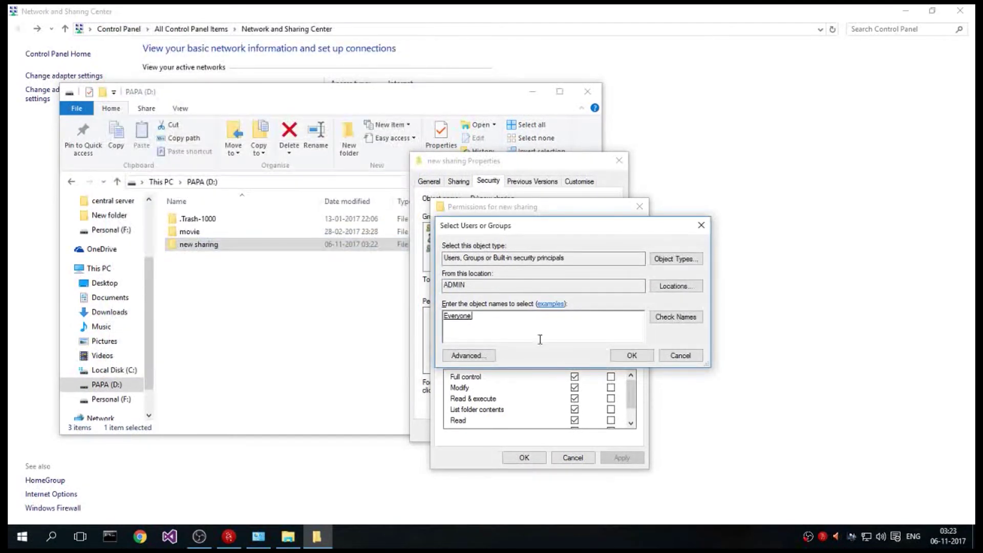
pyautogui.click(631, 355)
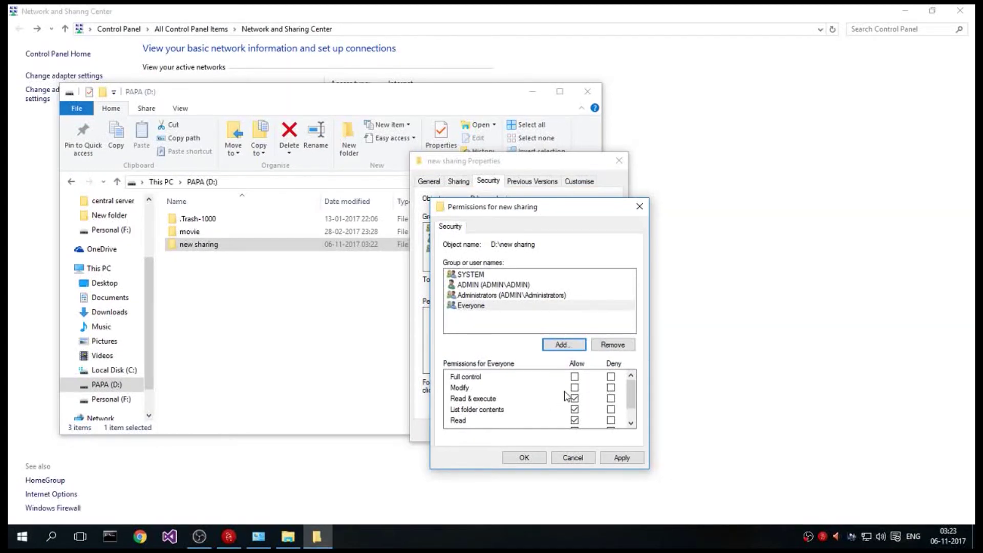
pyautogui.scroll(-1, 571, 395)
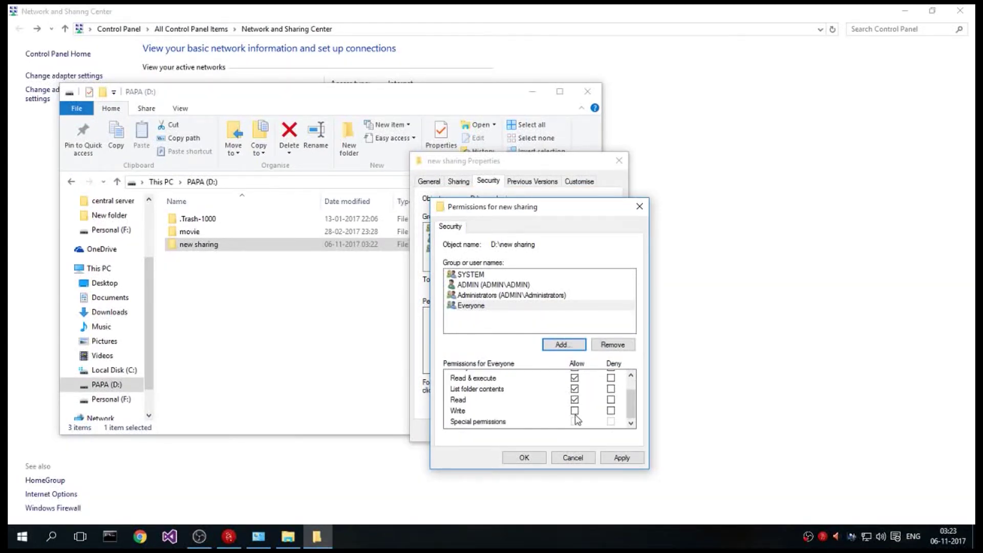
pyautogui.scroll(1, 577, 419)
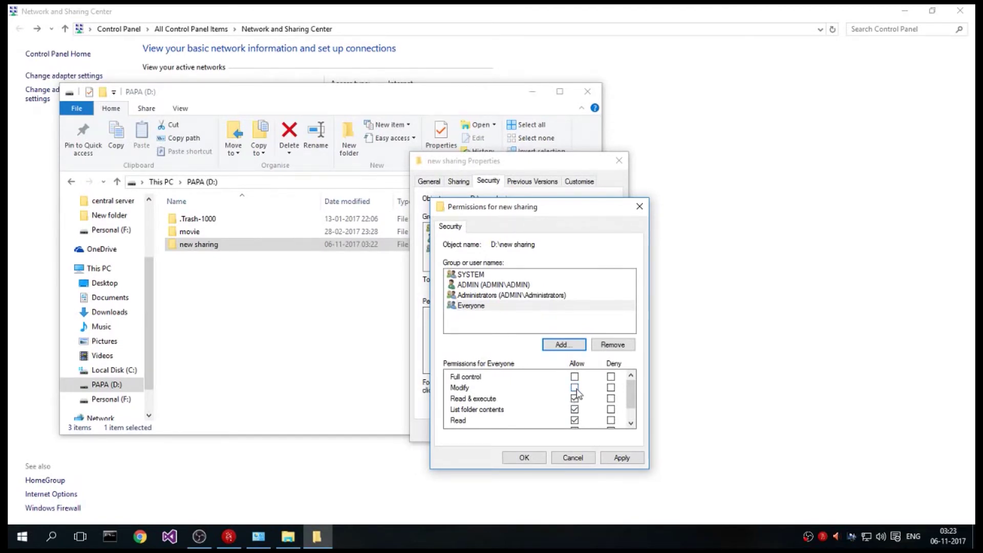
# Grant Everyone Write permission, confirm it, and close the folder properties
pyautogui.click(574, 388)
pyautogui.scroll(-1, 573, 403)
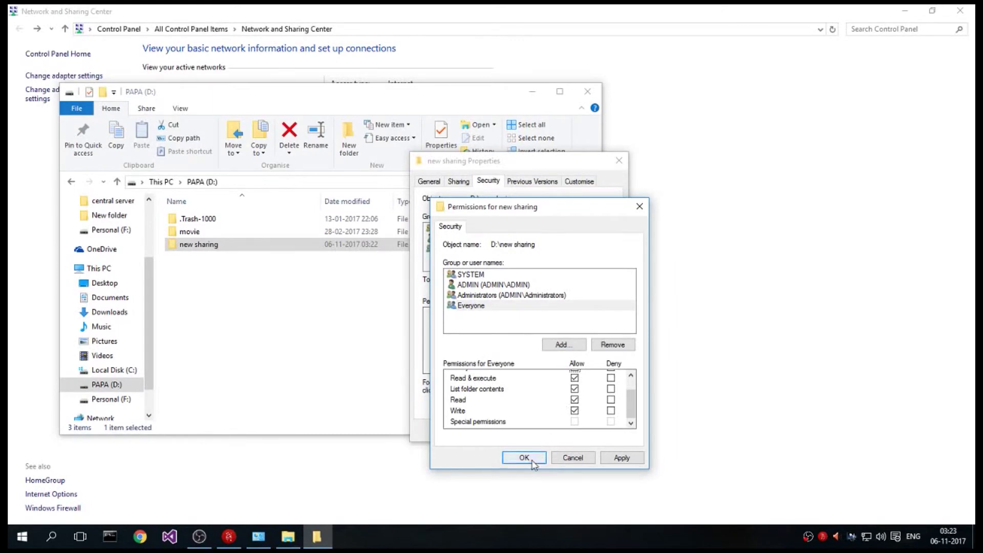
pyautogui.click(526, 458)
pyautogui.click(499, 431)
pyautogui.click(370, 356)
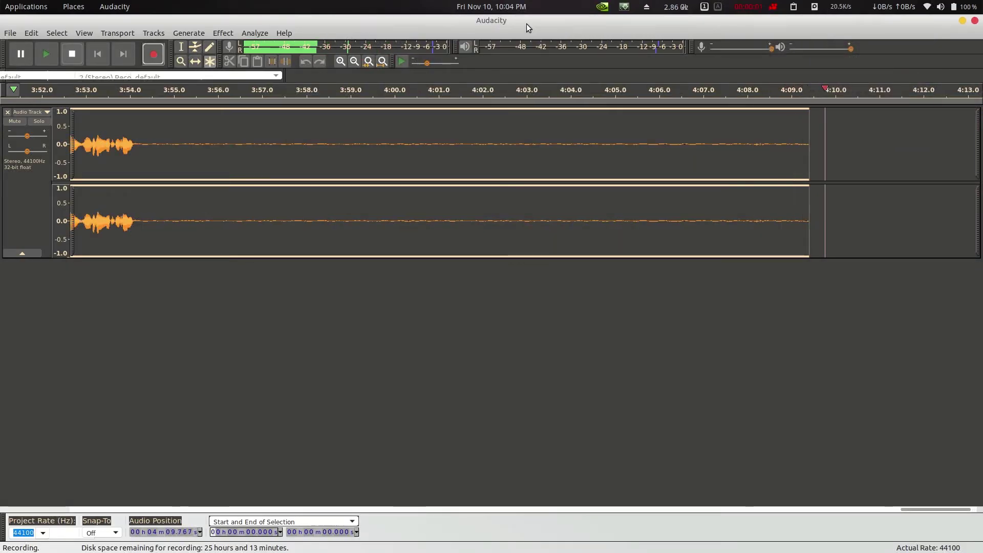
# Connect to smb://192.168.1.2/ from Other Locations' Connect to Server, then drop down the quick terminal
pyautogui.press('super')
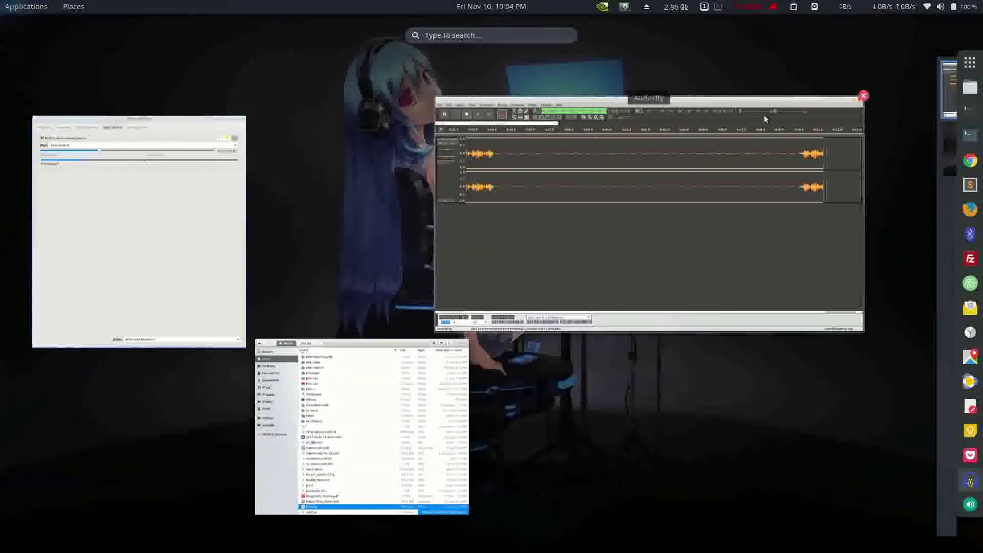
pyautogui.press('super')
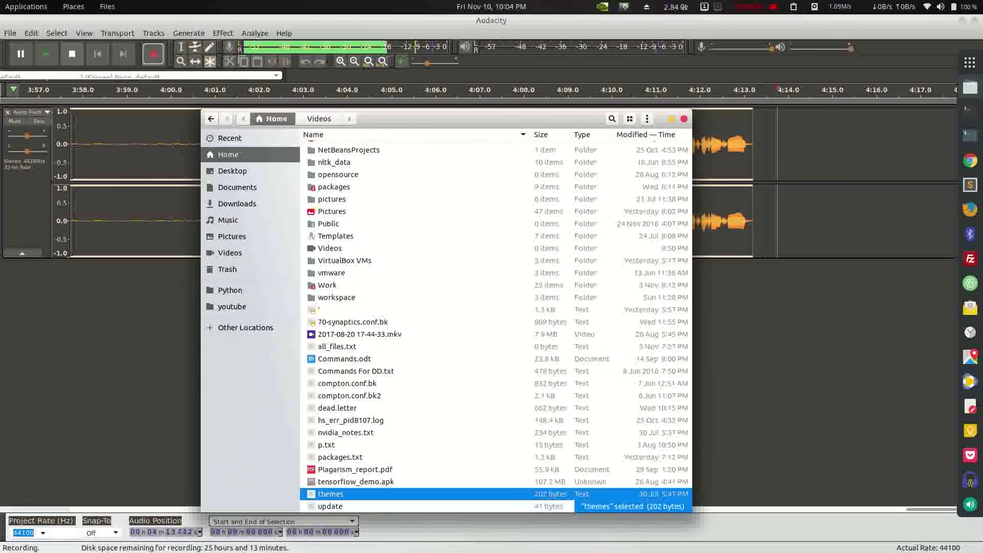
pyautogui.click(254, 328)
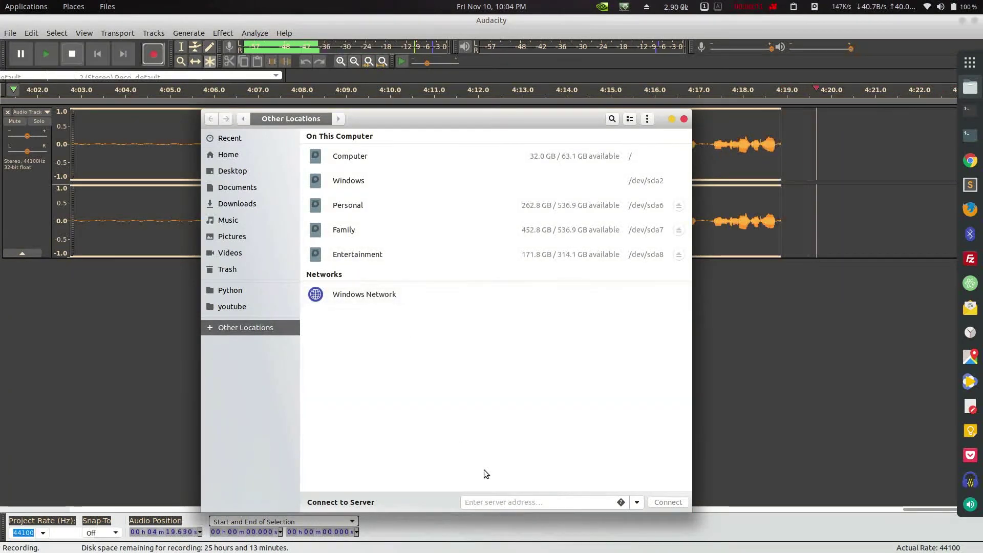
pyautogui.click(493, 498)
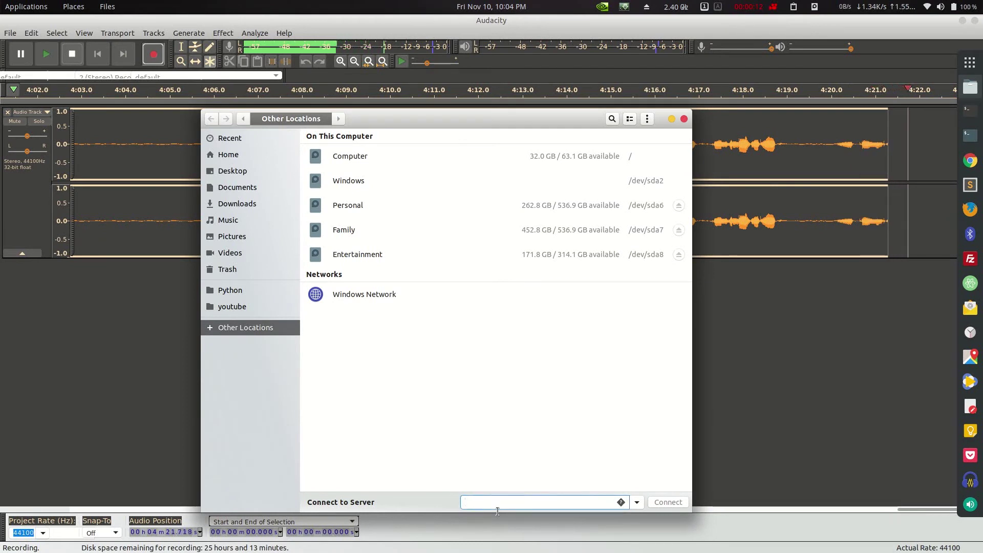
pyautogui.write('sa')
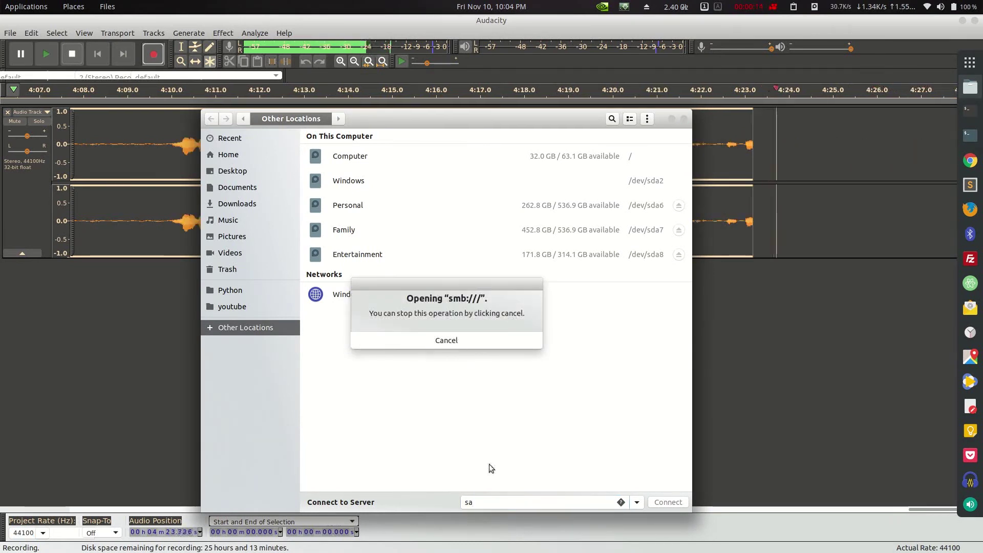
pyautogui.click(479, 344)
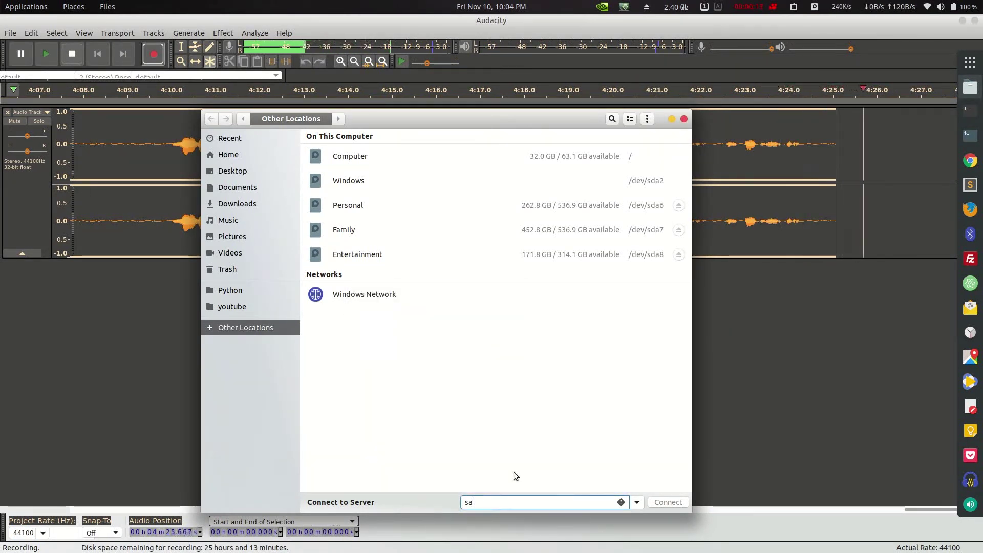
pyautogui.press('BackSpace')
pyautogui.press('BackSpace')
pyautogui.write('s')
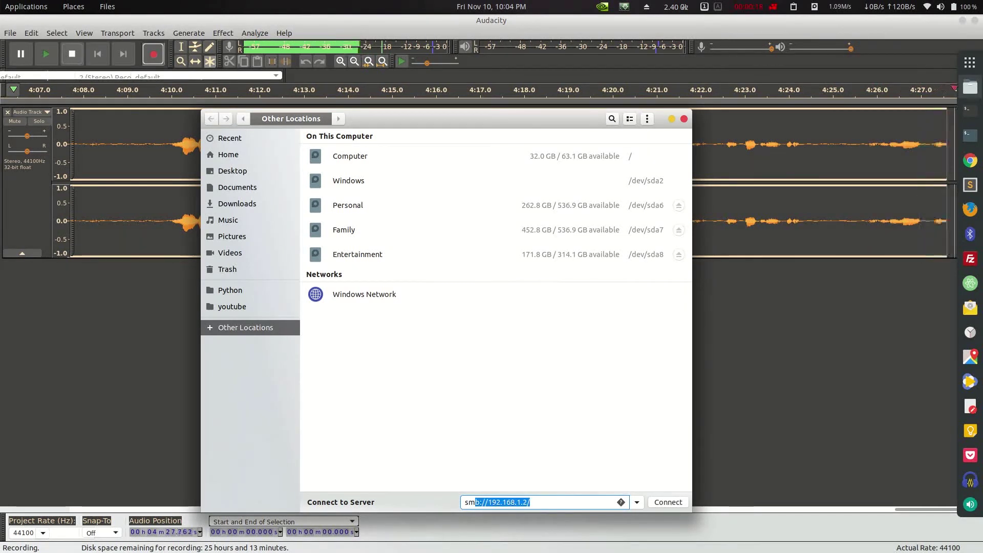
pyautogui.press('Return')
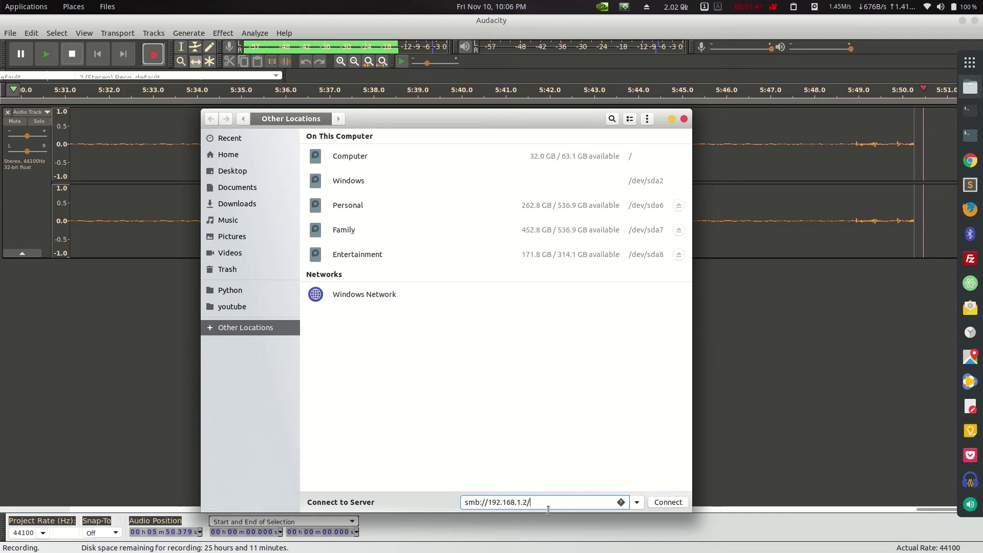
pyautogui.press('F12')
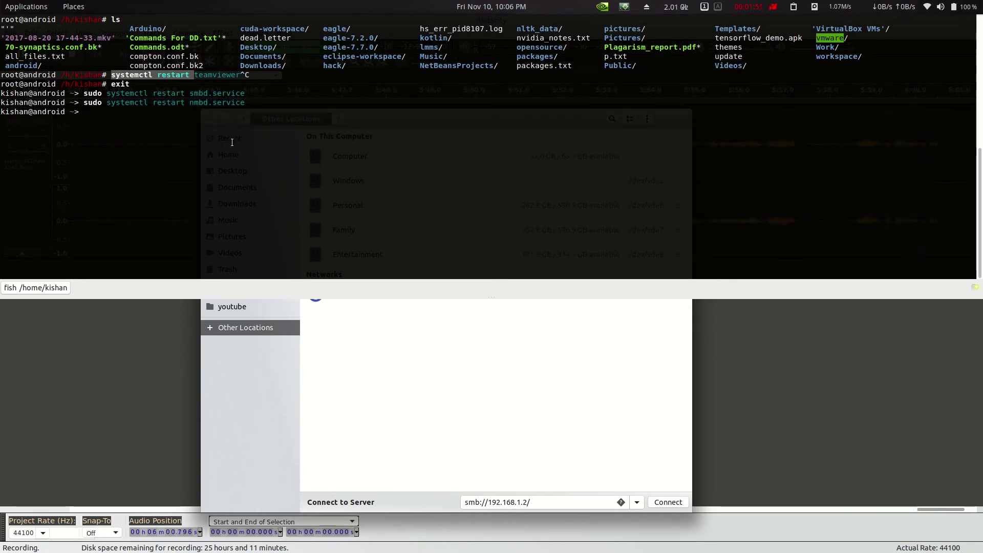
# Run smbtree -b -N to list the ADMIN shares including 'new sharing', then return to the login prompt
pyautogui.hotkey('ctrl', 'alt', 't')
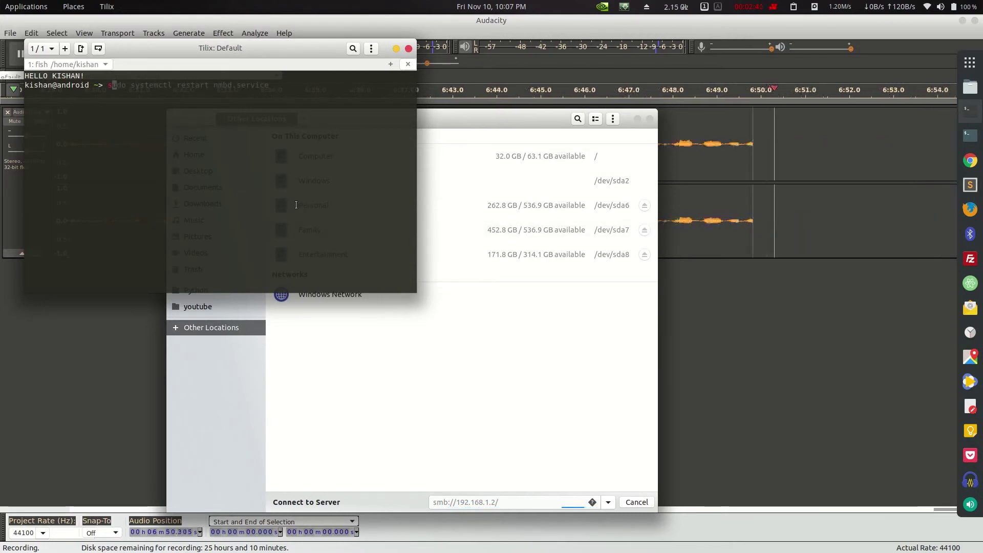
pyautogui.write('mbtree -b -N')
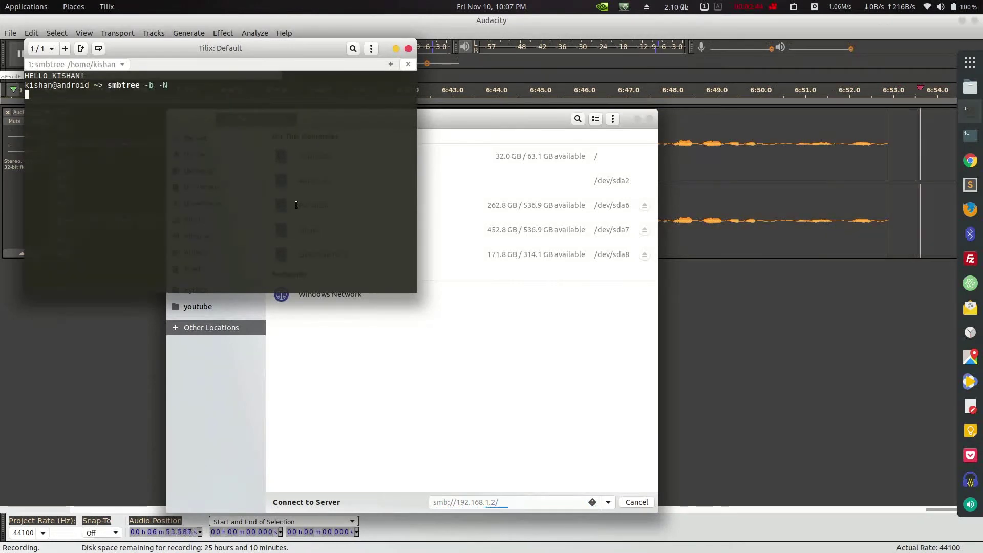
pyautogui.press('Right')
pyautogui.press('Return')
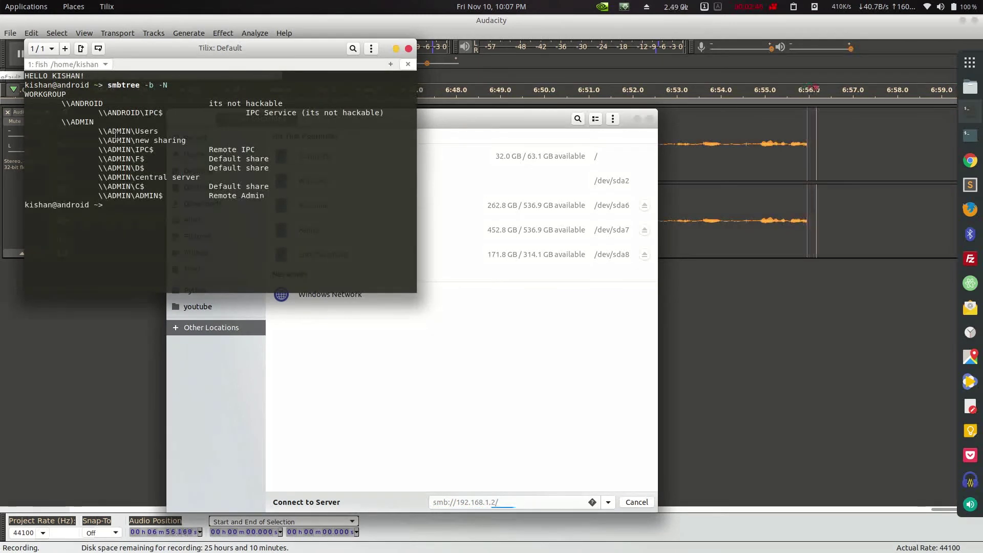
pyautogui.moveTo(107, 130); pyautogui.dragTo(165, 174)
pyautogui.click(139, 140)
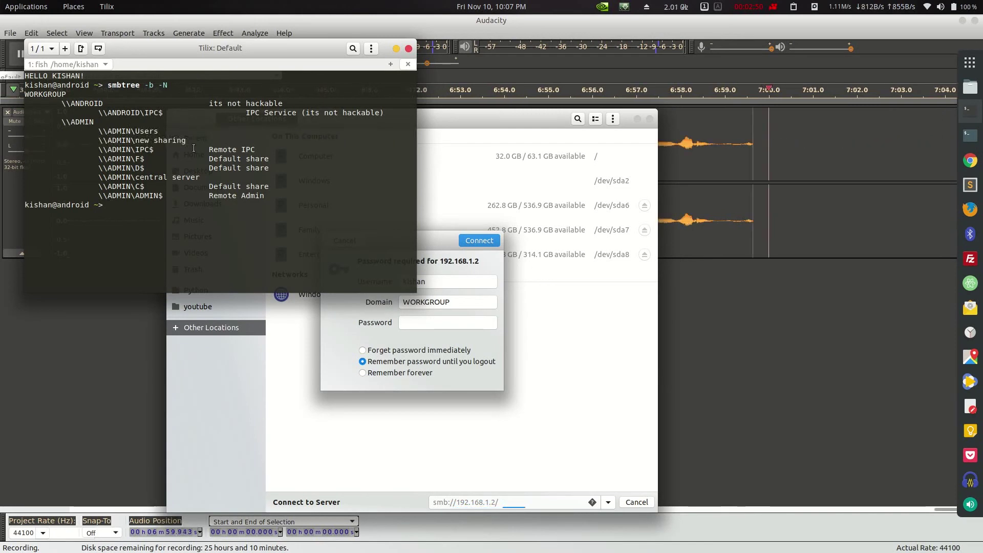
pyautogui.moveTo(193, 141); pyautogui.dragTo(122, 139)
pyautogui.click(384, 327)
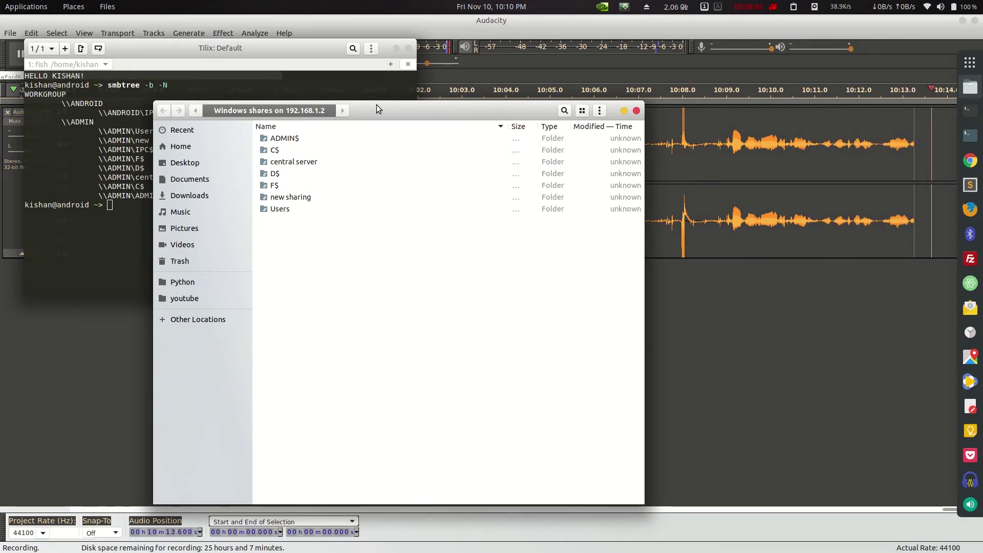
# Nudge the file manager window left and open the new sharing share
pyautogui.moveTo(379, 111); pyautogui.dragTo(343, 112)
pyautogui.click(260, 169)
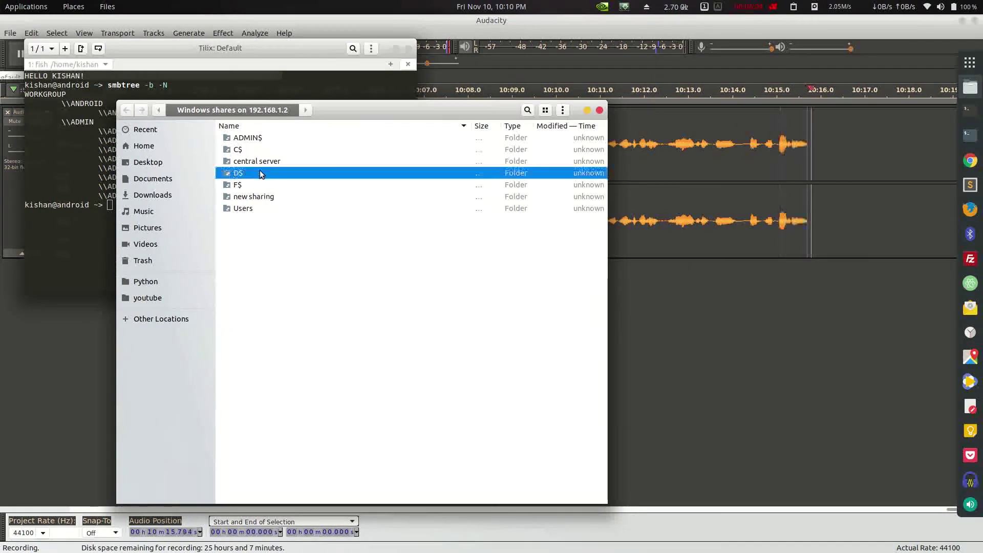
pyautogui.press('Down')
pyautogui.press('Down')
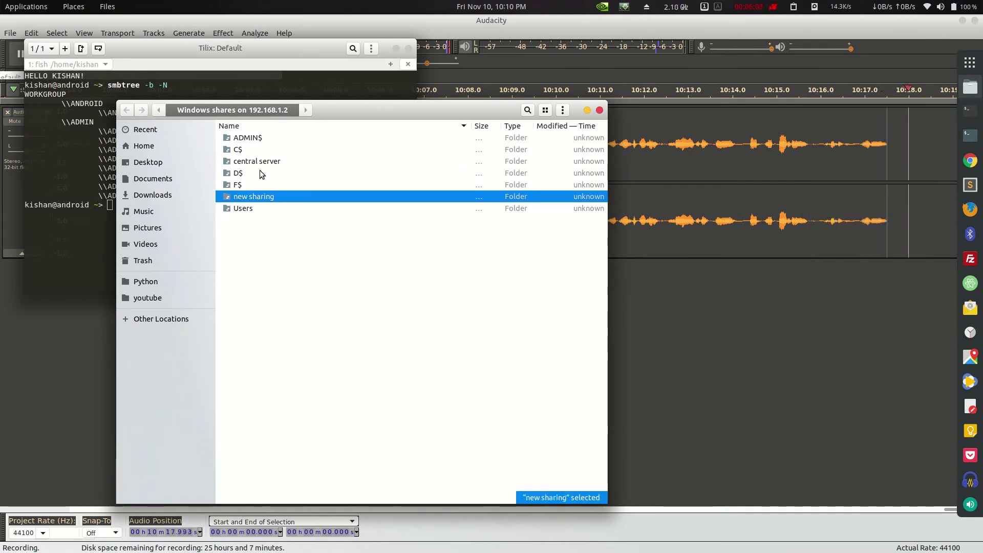
pyautogui.press('Return')
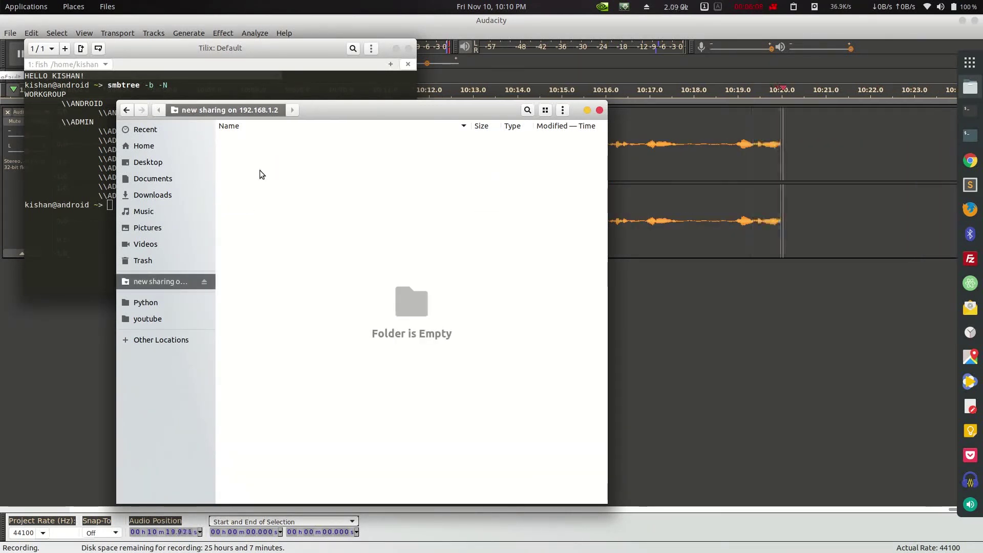
# Create an empty Text File.txt there and open it in Sublime Text
pyautogui.rightClick(260, 170)
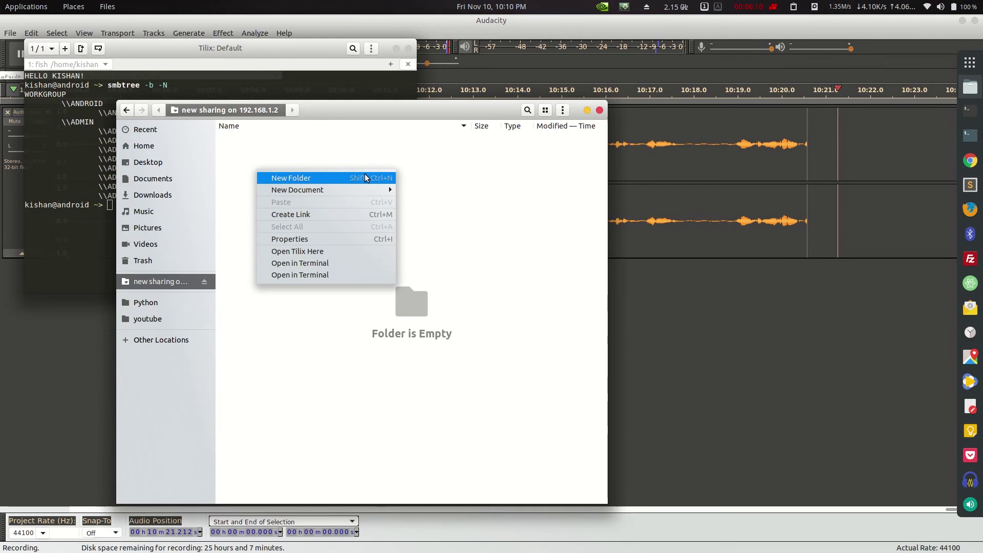
pyautogui.moveTo(297, 190)
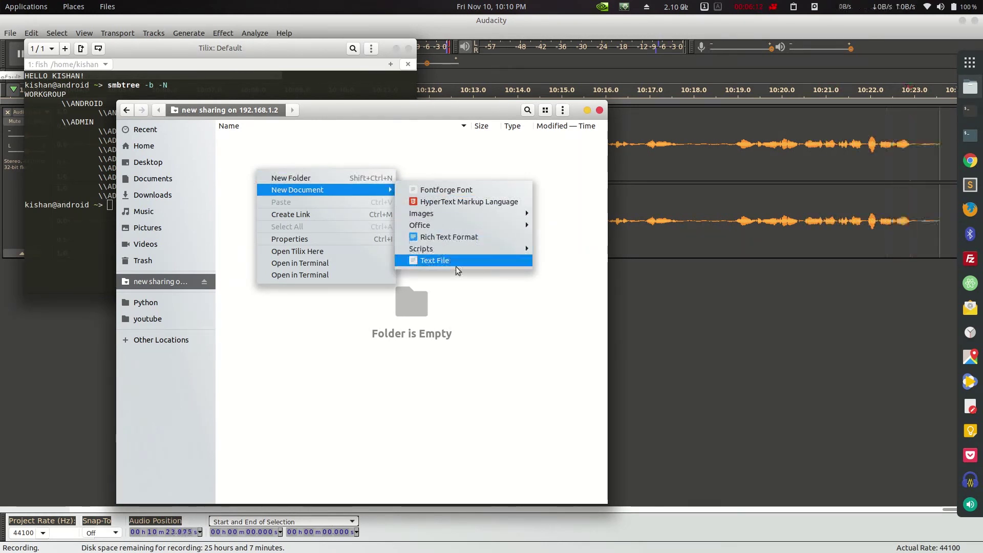
pyautogui.click(446, 261)
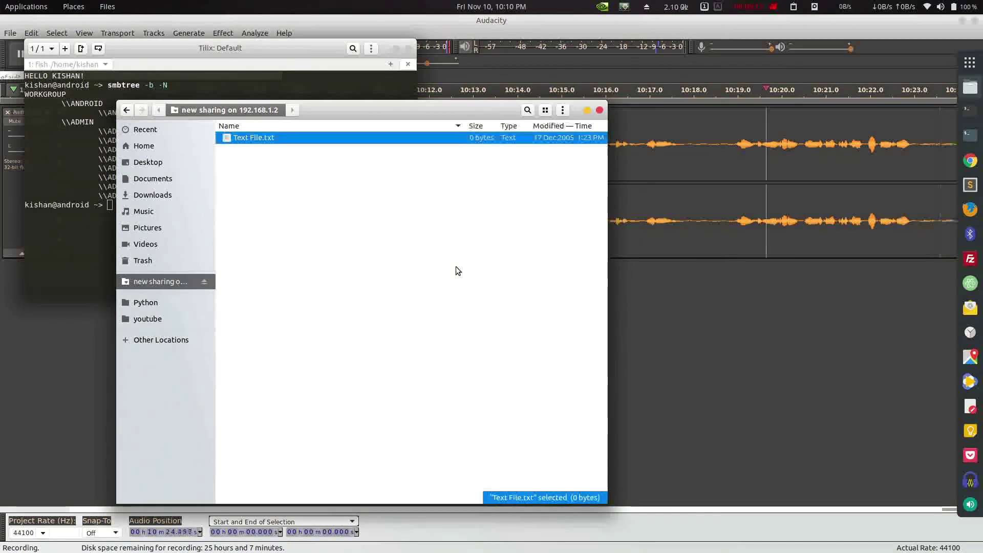
pyautogui.doubleClick(310, 142)
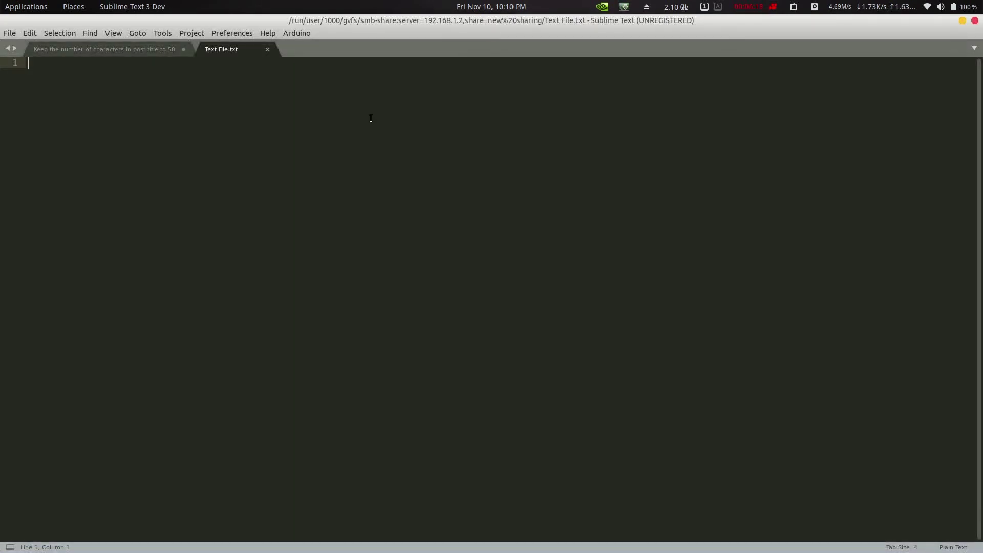
pyautogui.write('he')
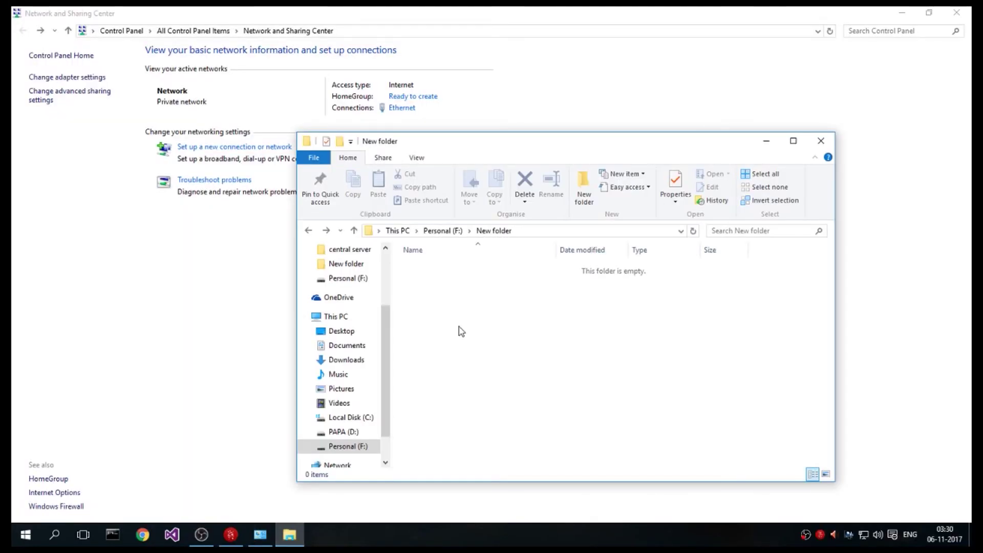
# Open Text File in new sharing on PAPA (D:), then restore Network and Sharing Center
pyautogui.click(343, 432)
pyautogui.click(449, 293)
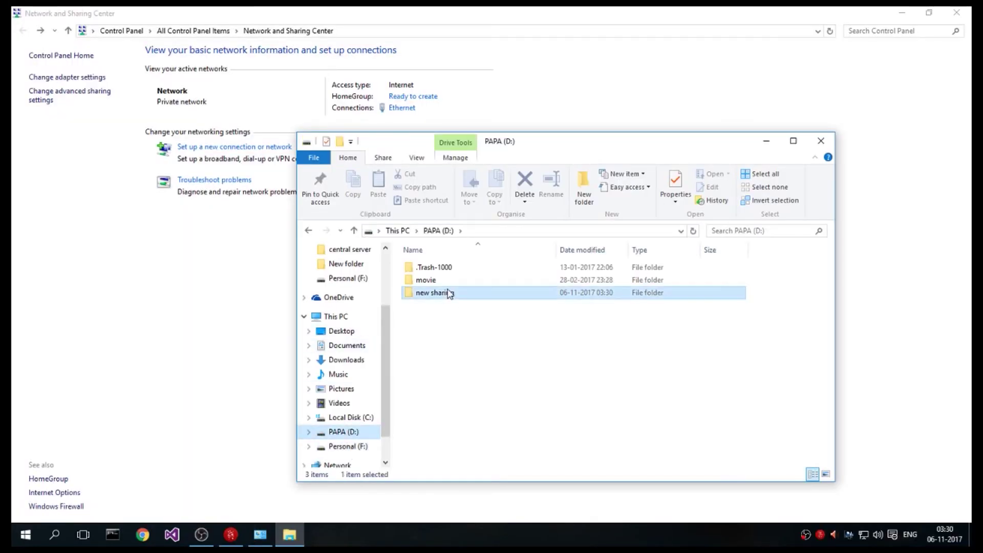
pyautogui.doubleClick(450, 293)
pyautogui.doubleClick(430, 269)
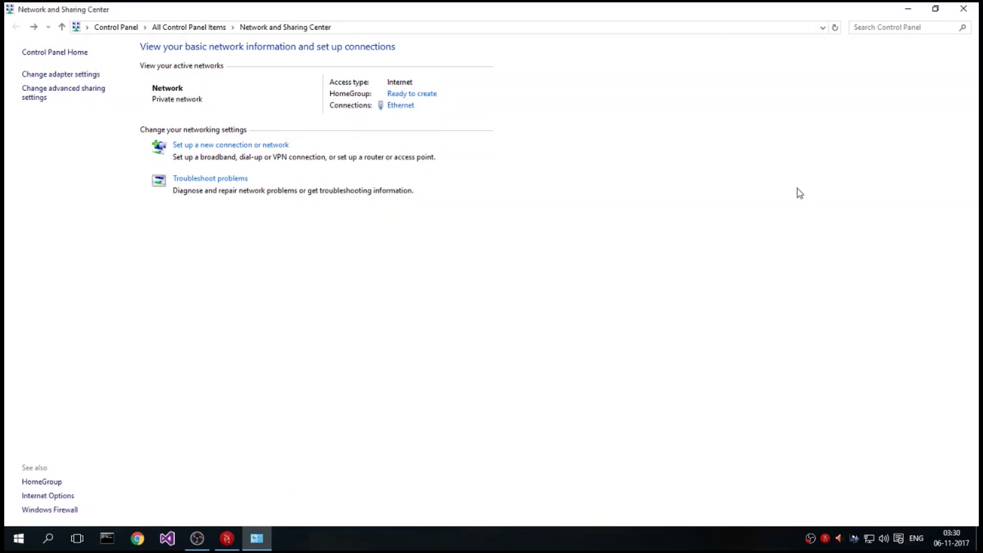
pyautogui.click(909, 8)
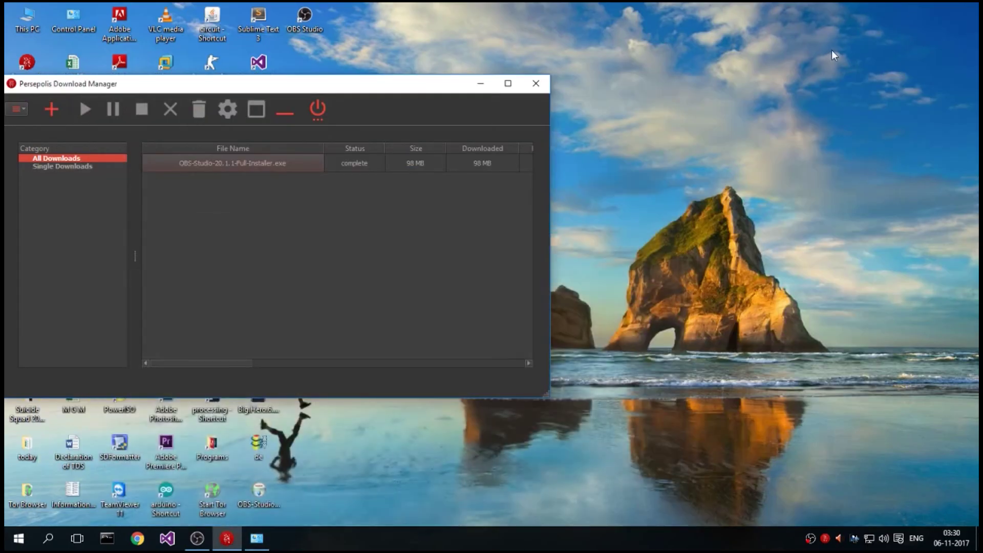
pyautogui.click(257, 539)
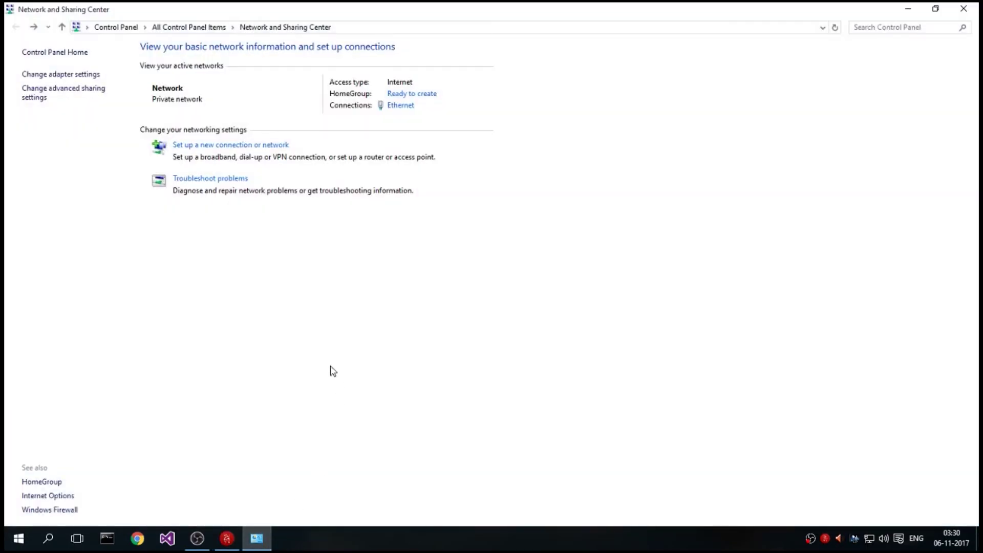